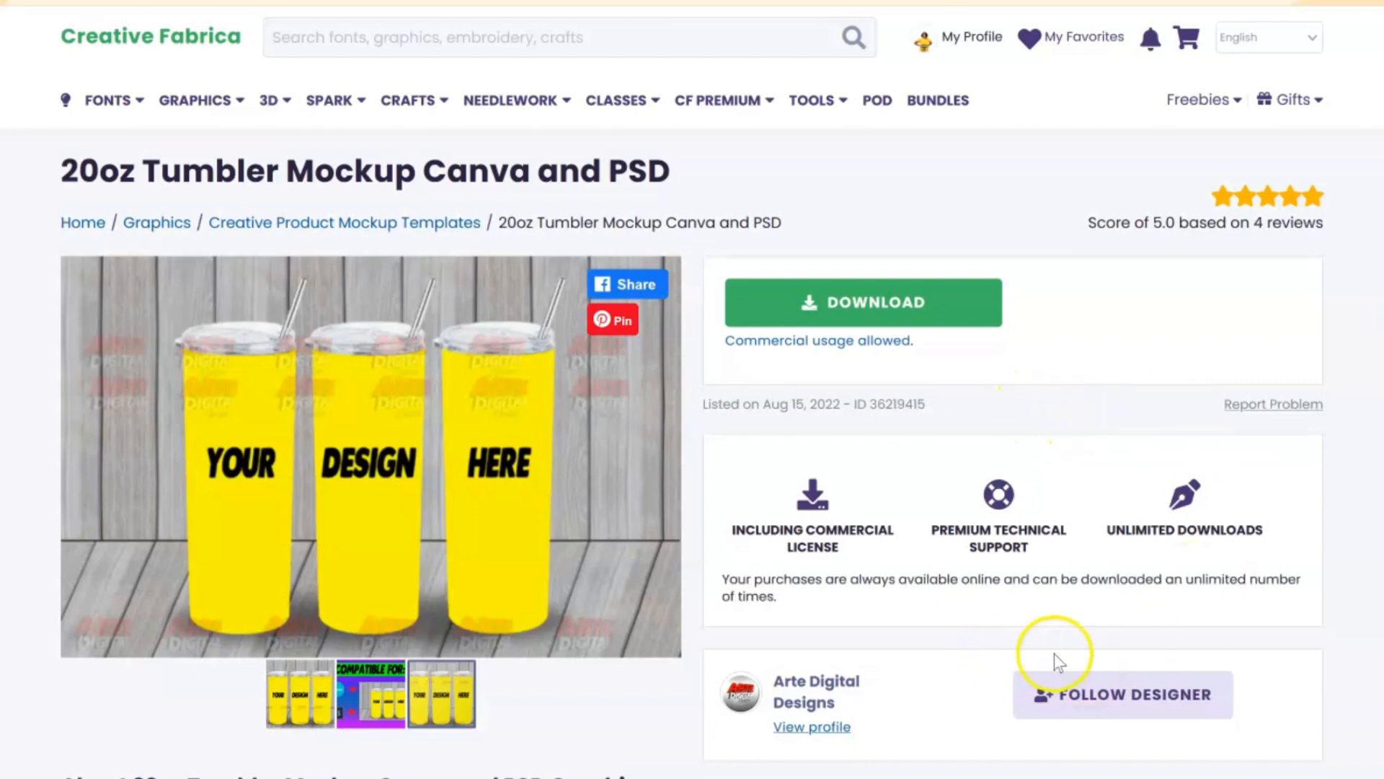
Download and extract the 20oz tumbler mockup archive to the suggested Downloads folder, and open the extracted CLIENTE MOCKUP3 folder.
click(849, 311)
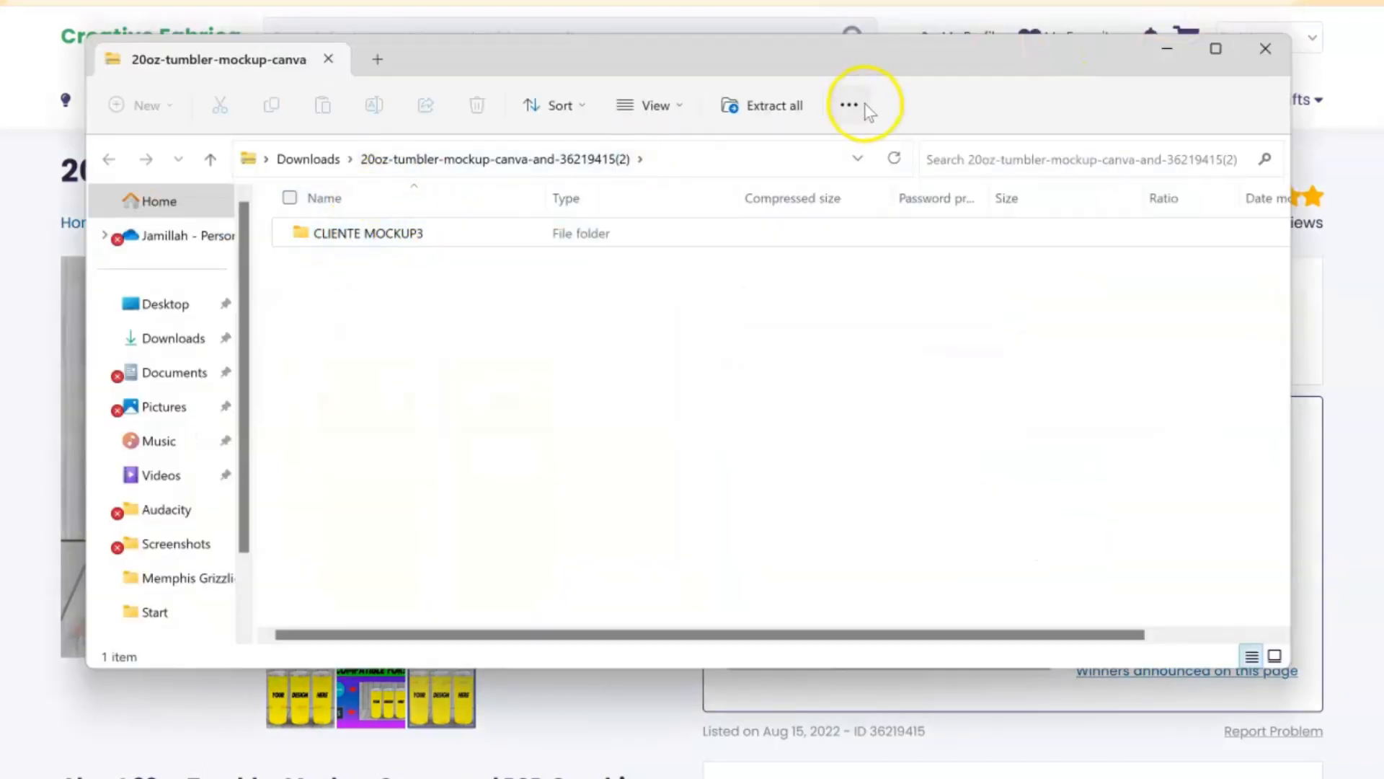
click(761, 115)
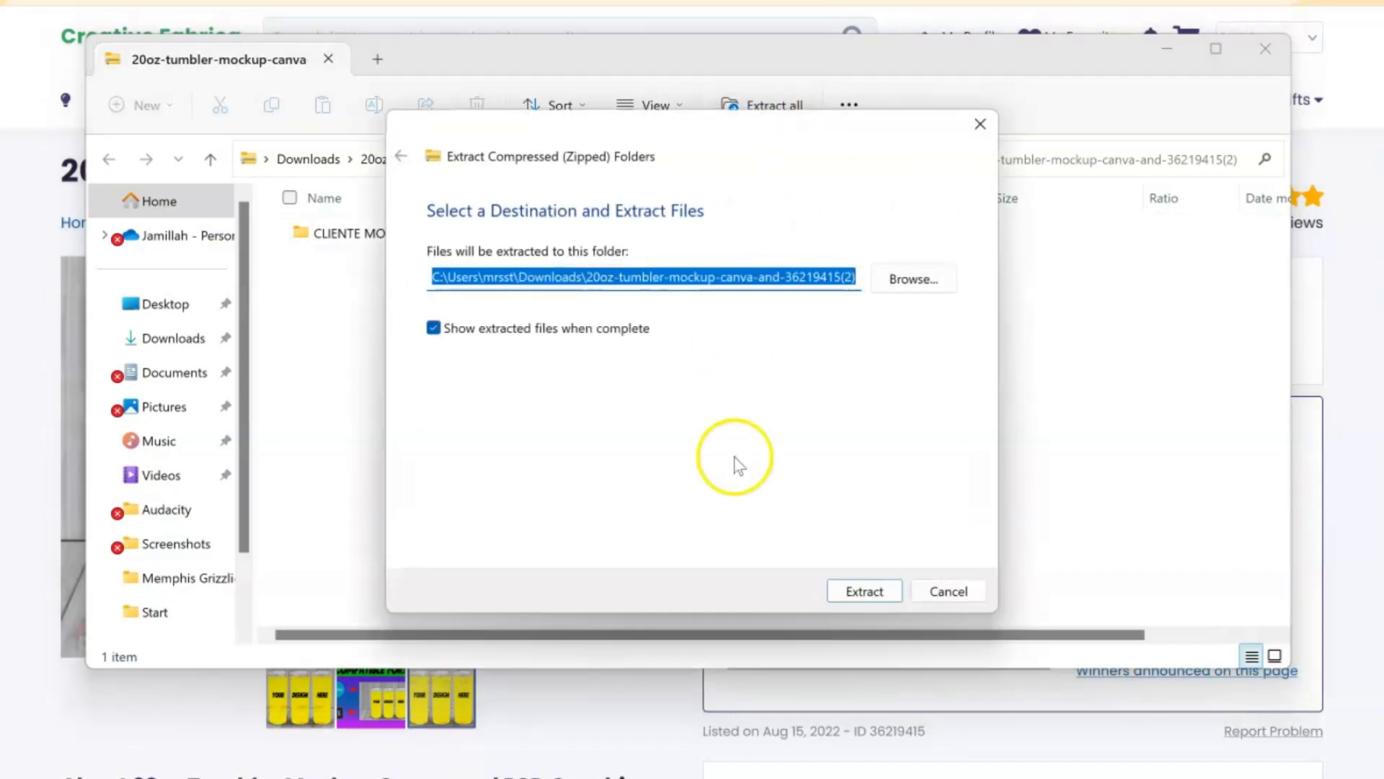
click(869, 593)
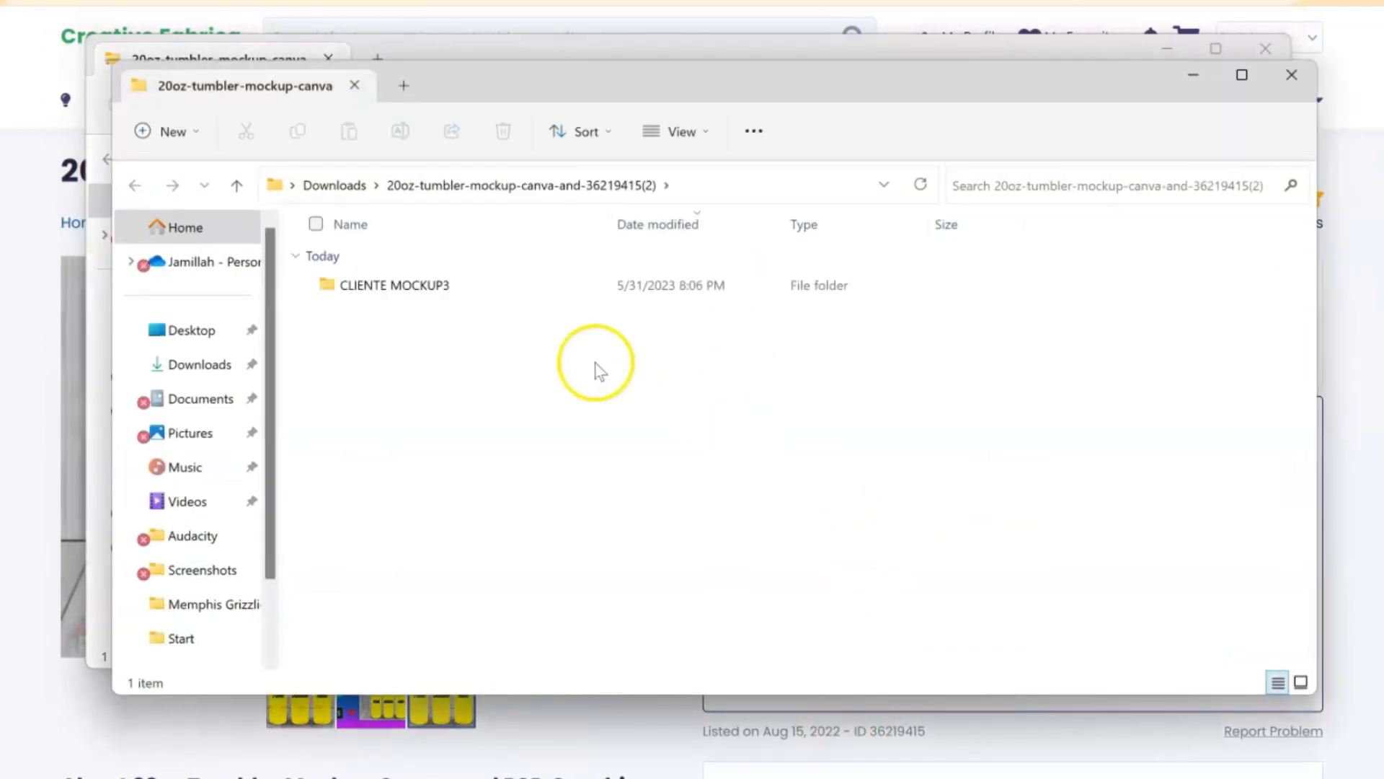
double_click(403, 285)
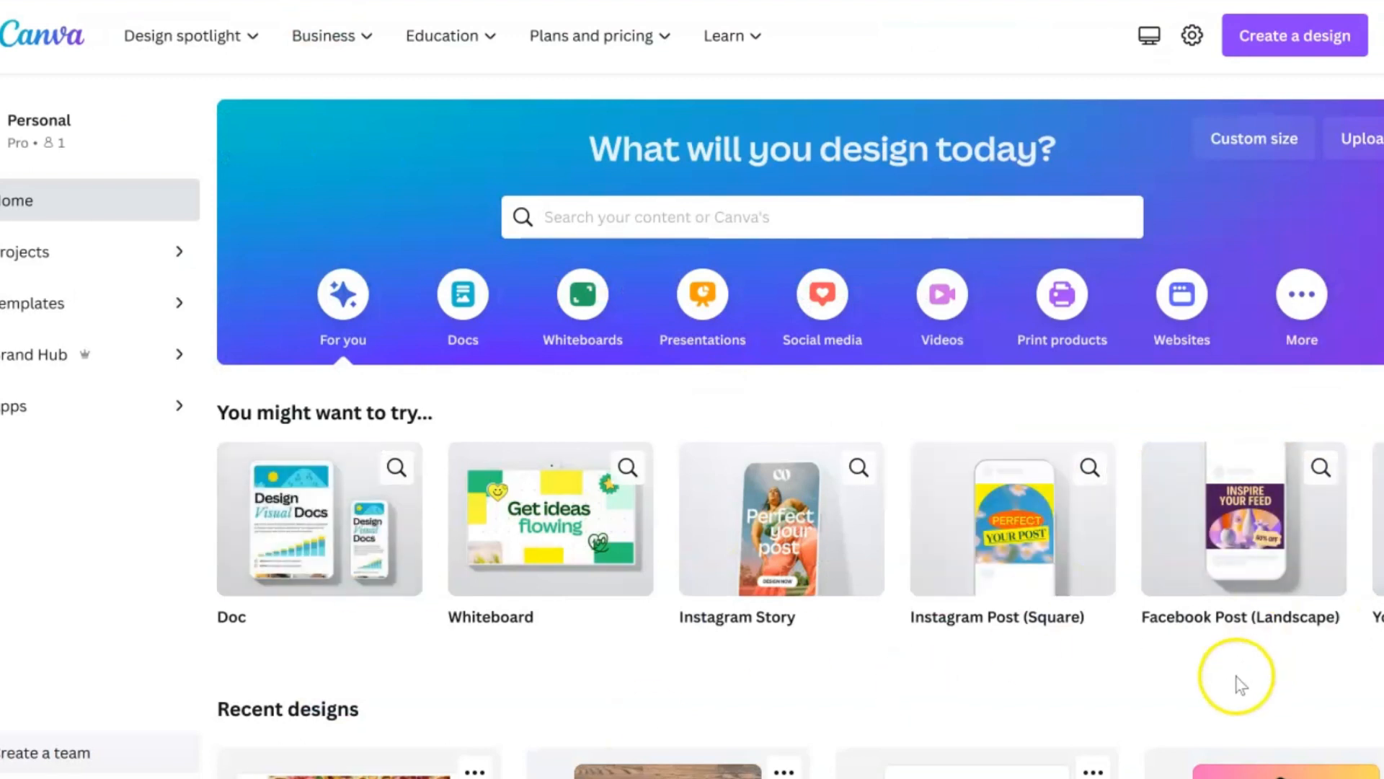
In Canva, create a square Instagram Post design and upload the canva-cliente PNG from the CLIENTE MOCKUP3 folder.
click(968, 564)
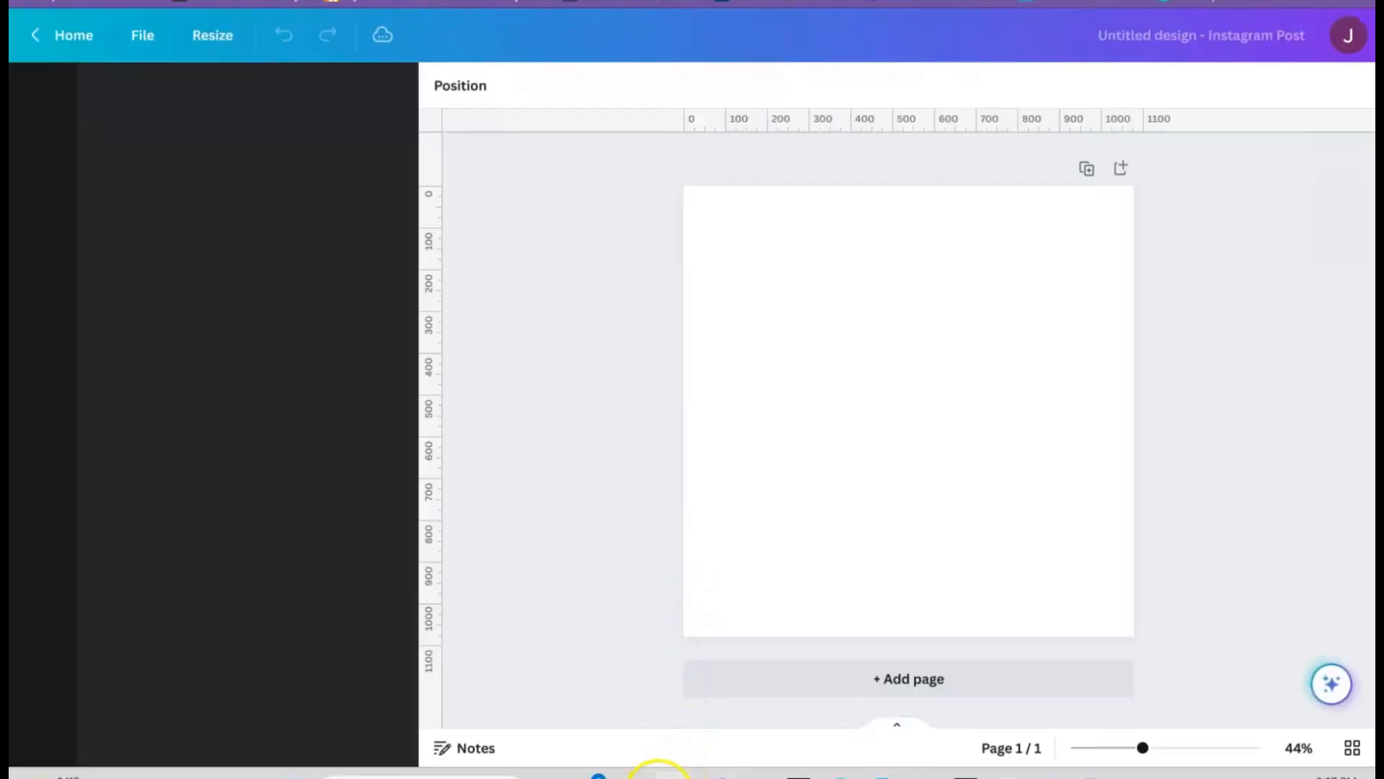
mouse_move(675, 757)
click(857, 703)
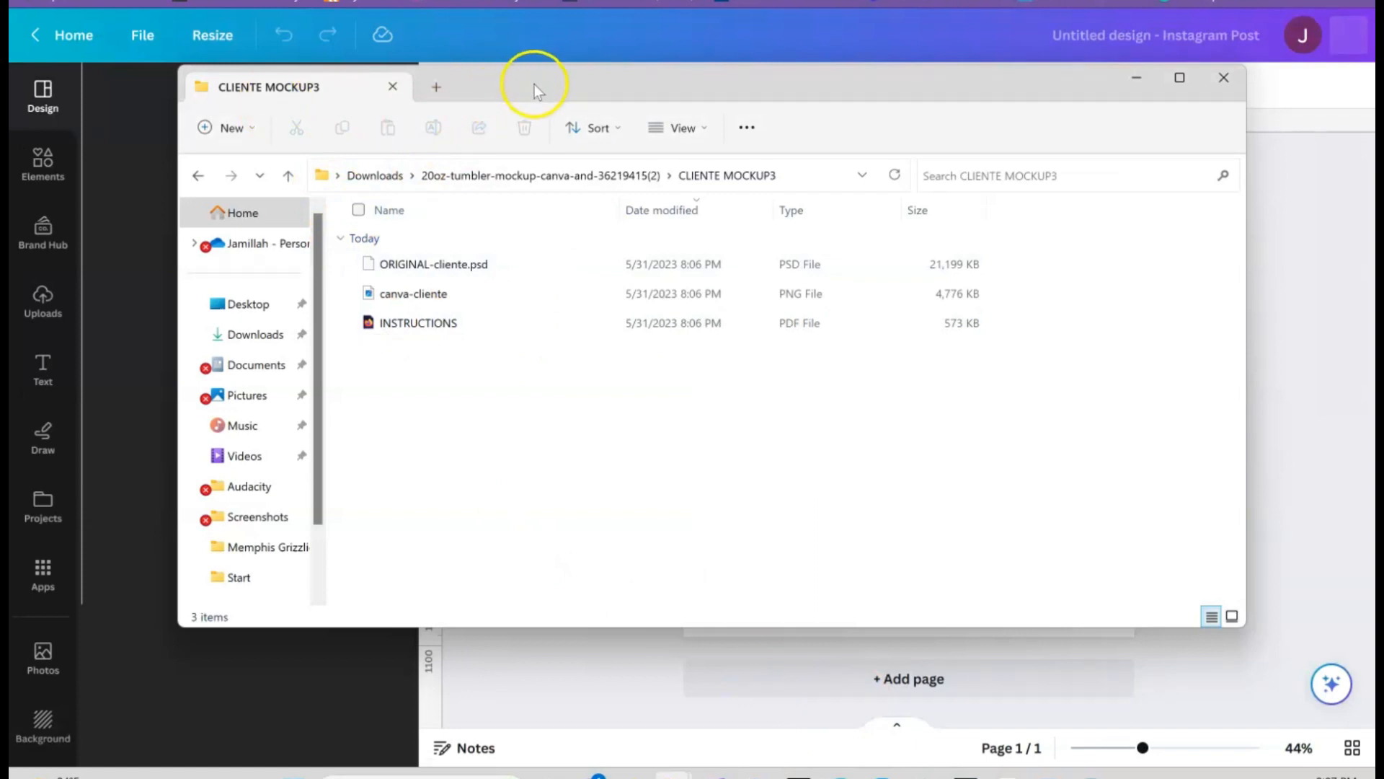
drag(534, 84, 763, 85)
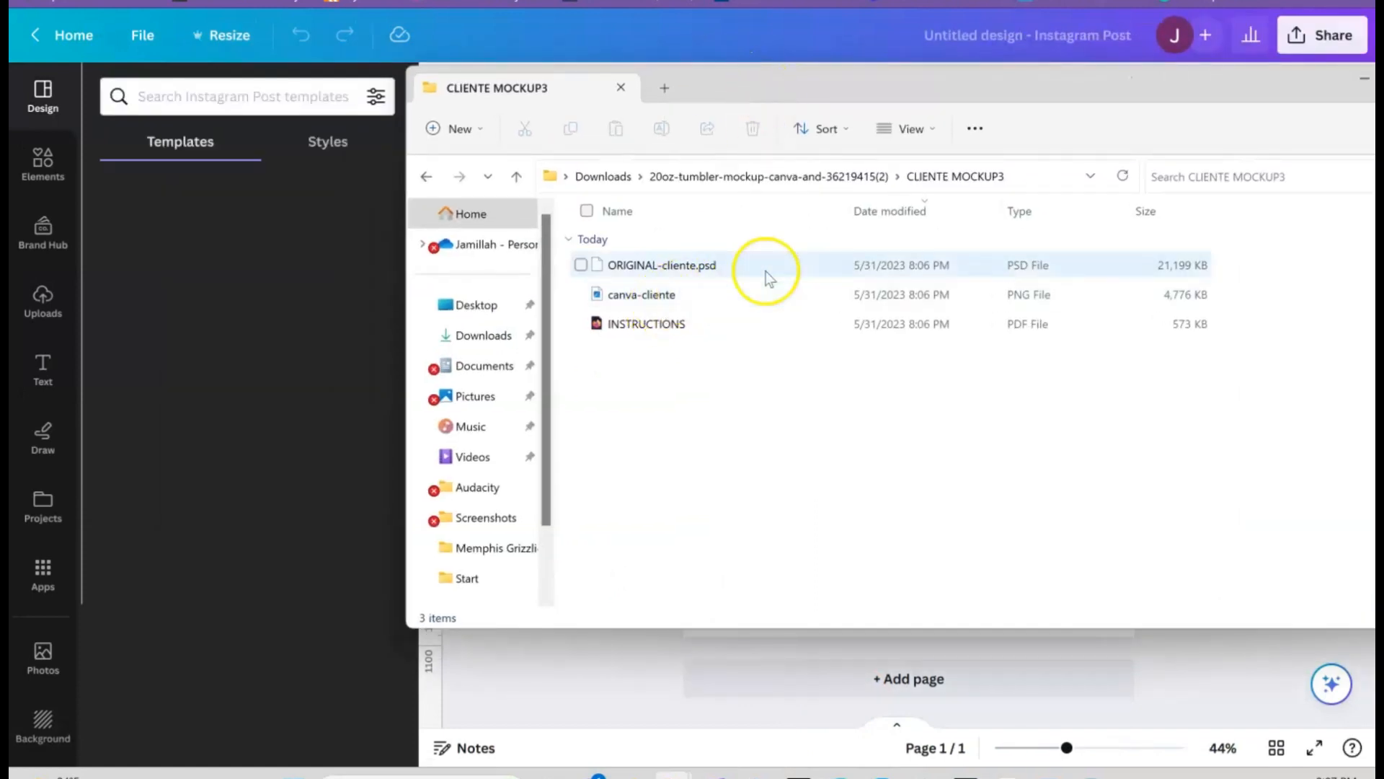
click(755, 298)
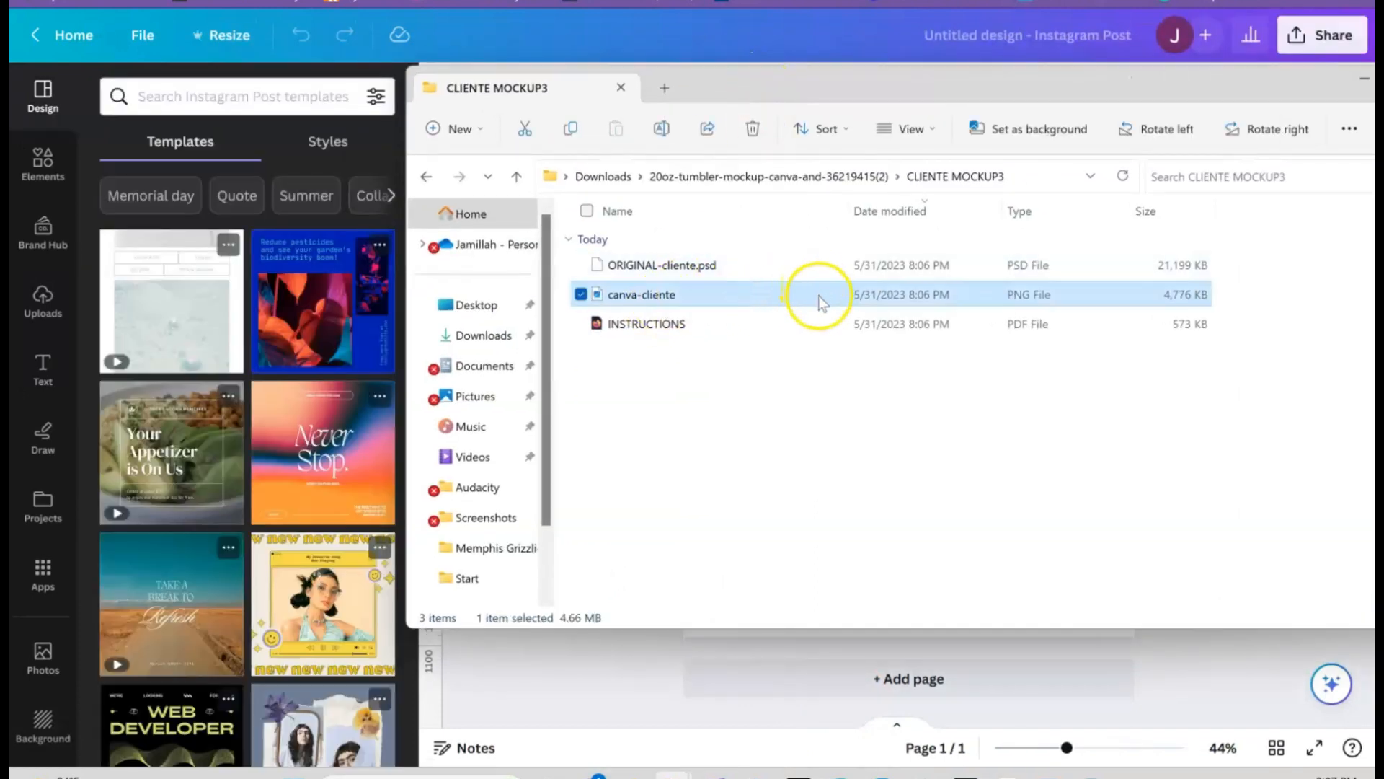
drag(819, 295, 49, 318)
drag(1257, 103, 898, 170)
click(1012, 153)
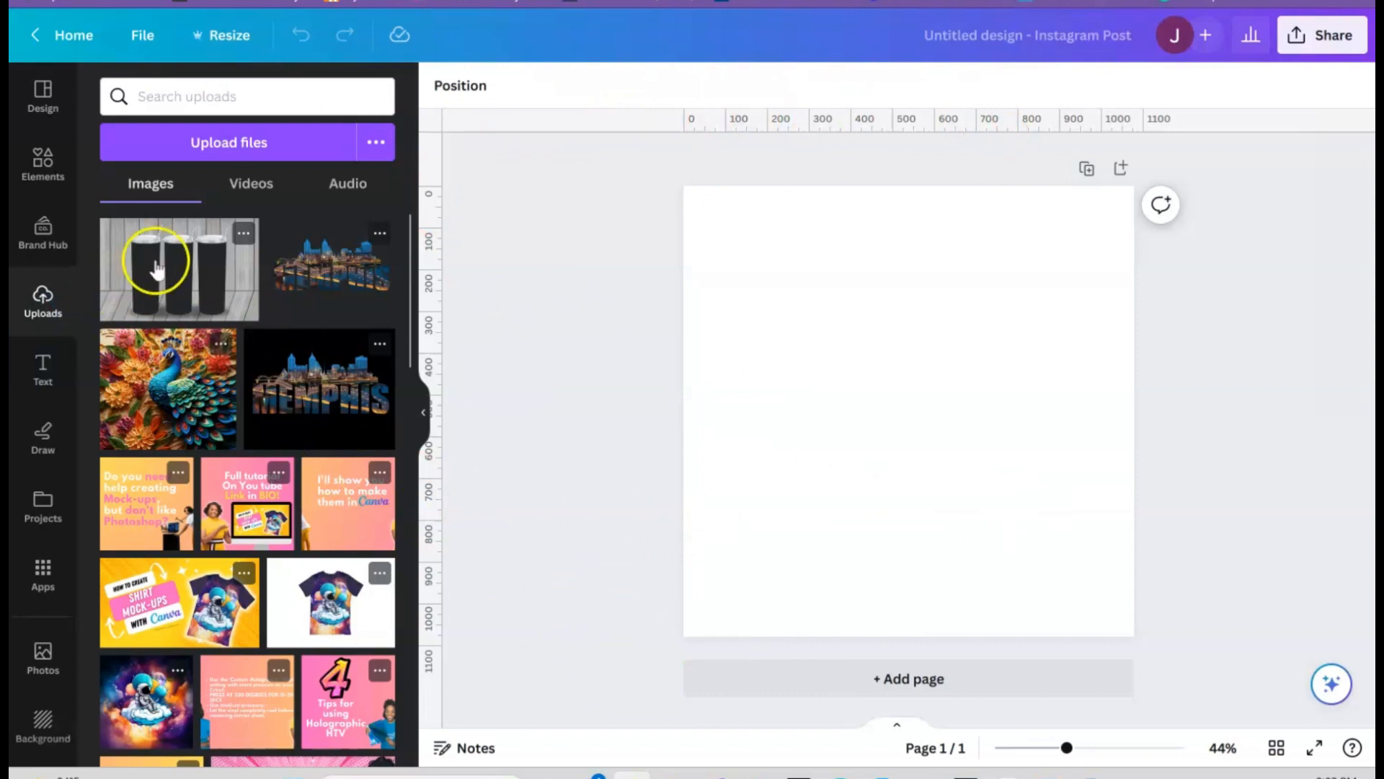
Place the tumbler mockup on the lower part of the page and cover it with the uploaded peacock image.
click(175, 243)
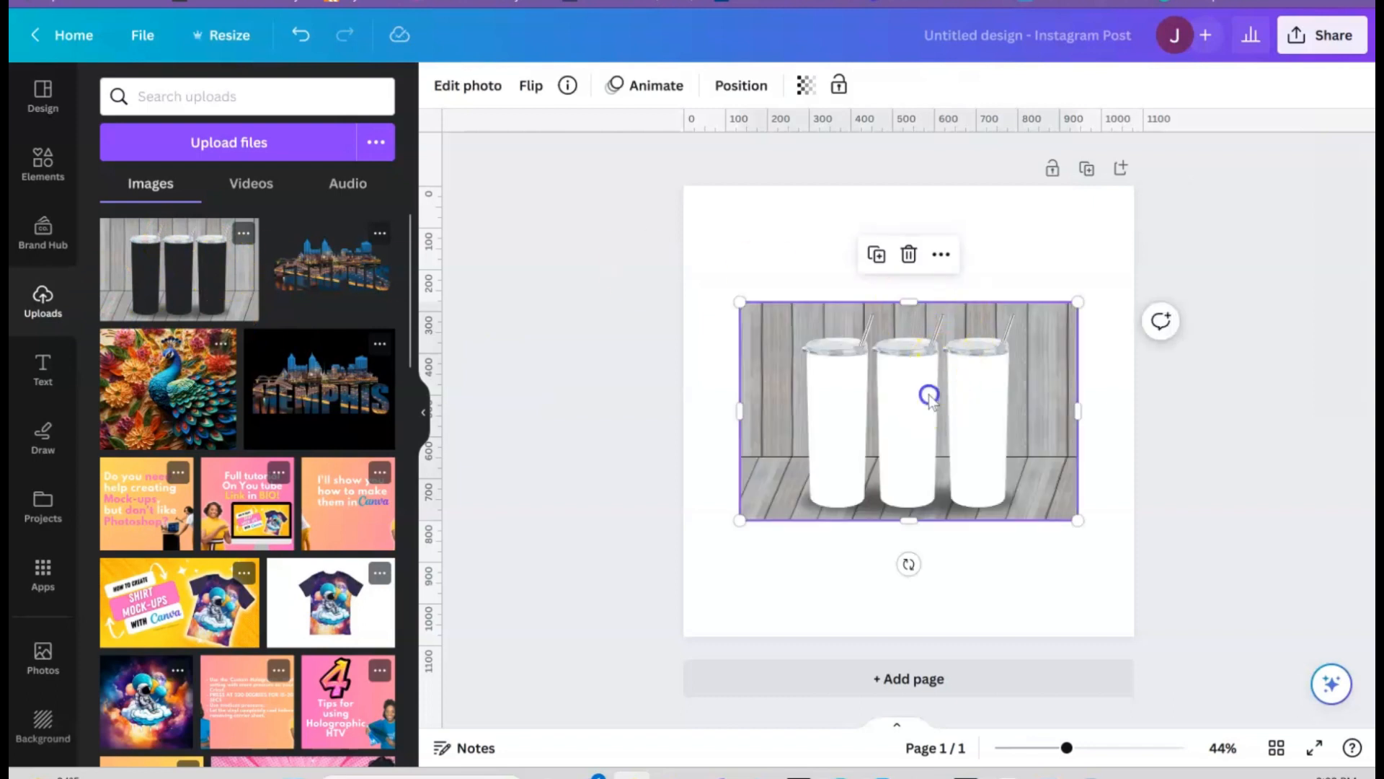
drag(835, 394, 912, 504)
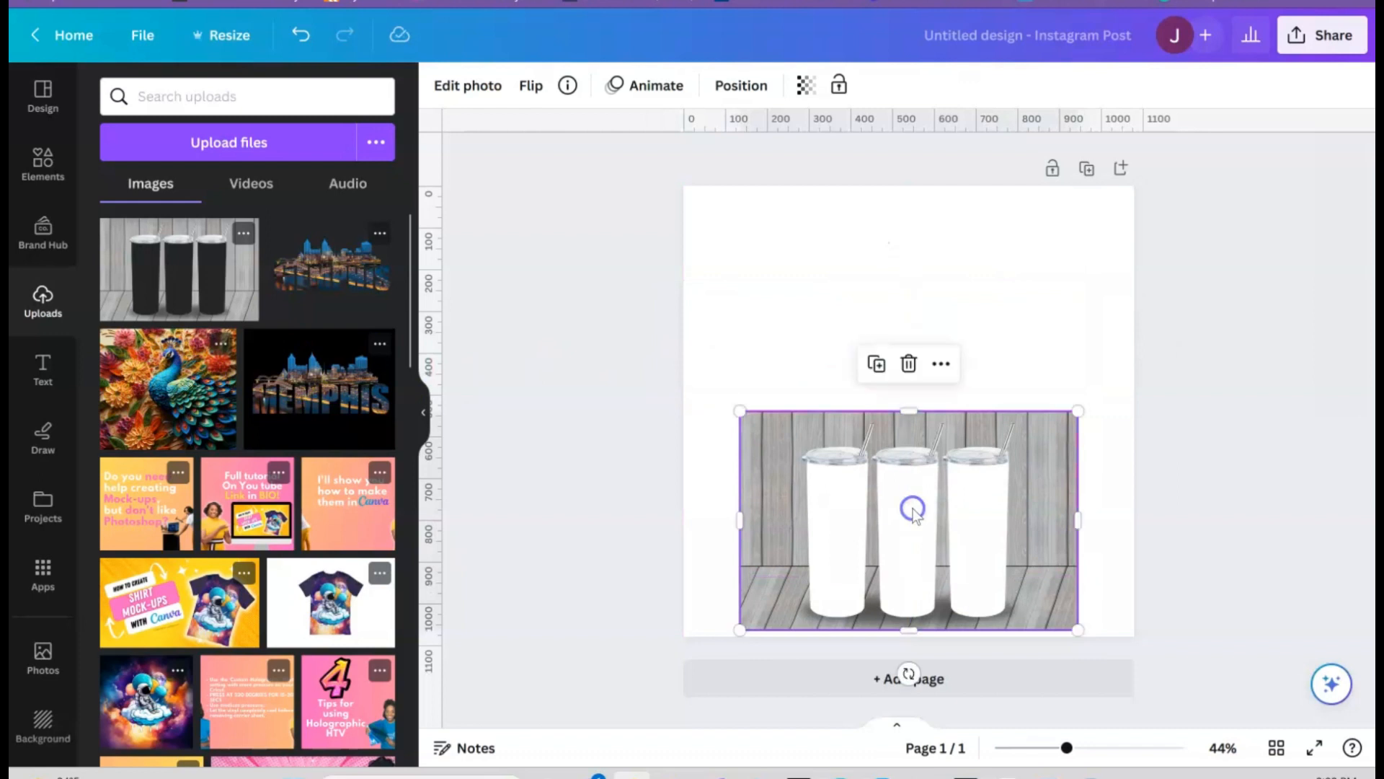
click(186, 411)
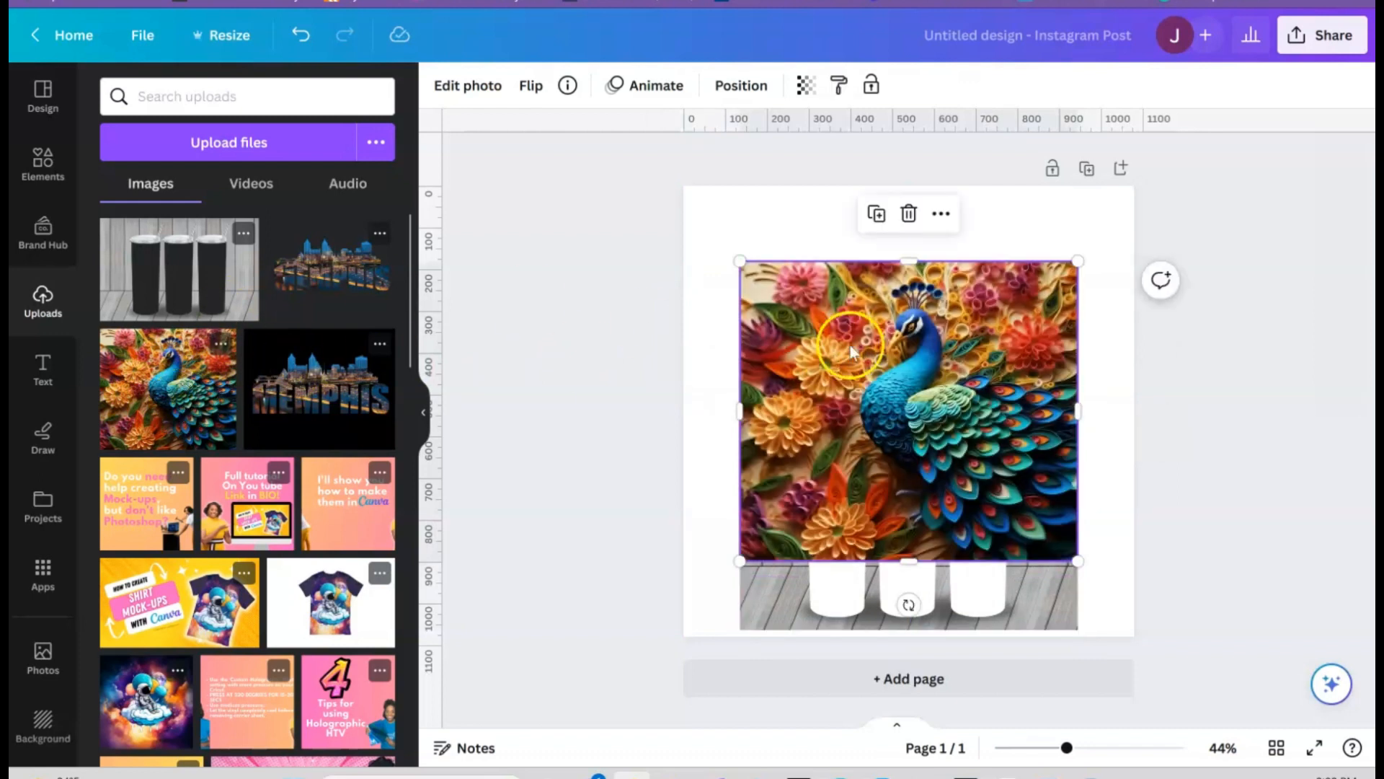
drag(937, 420, 943, 388)
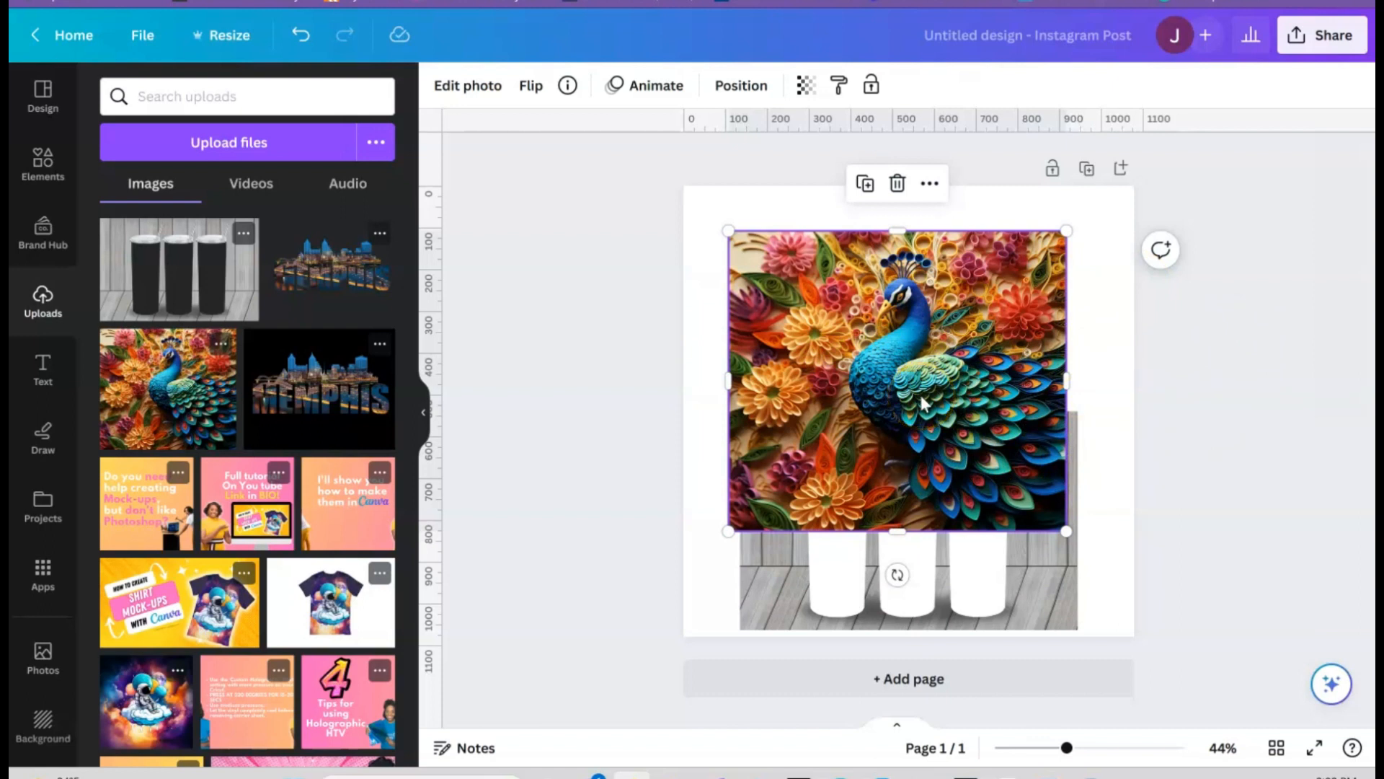
drag(886, 384, 858, 486)
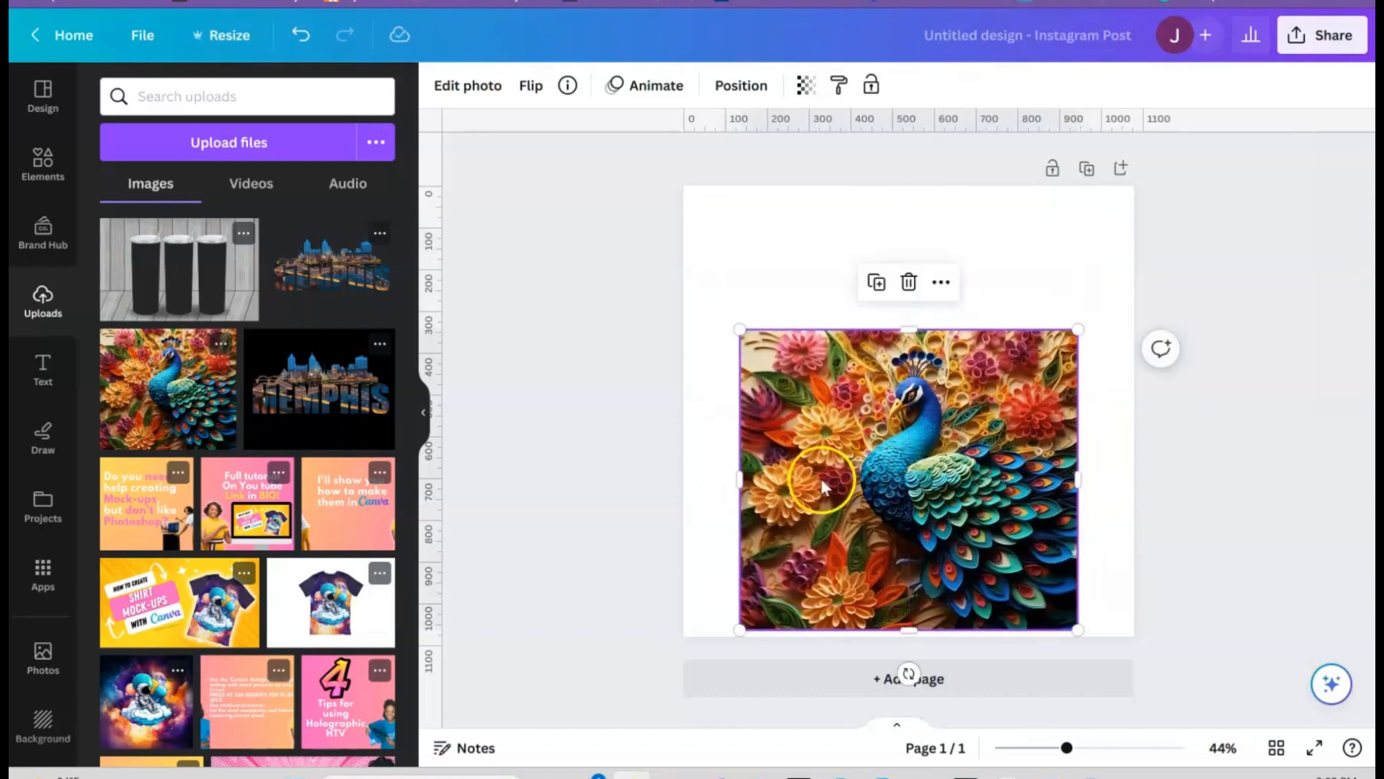
Send the peacock image to the back, behind the tumbler mockup.
right_click(862, 492)
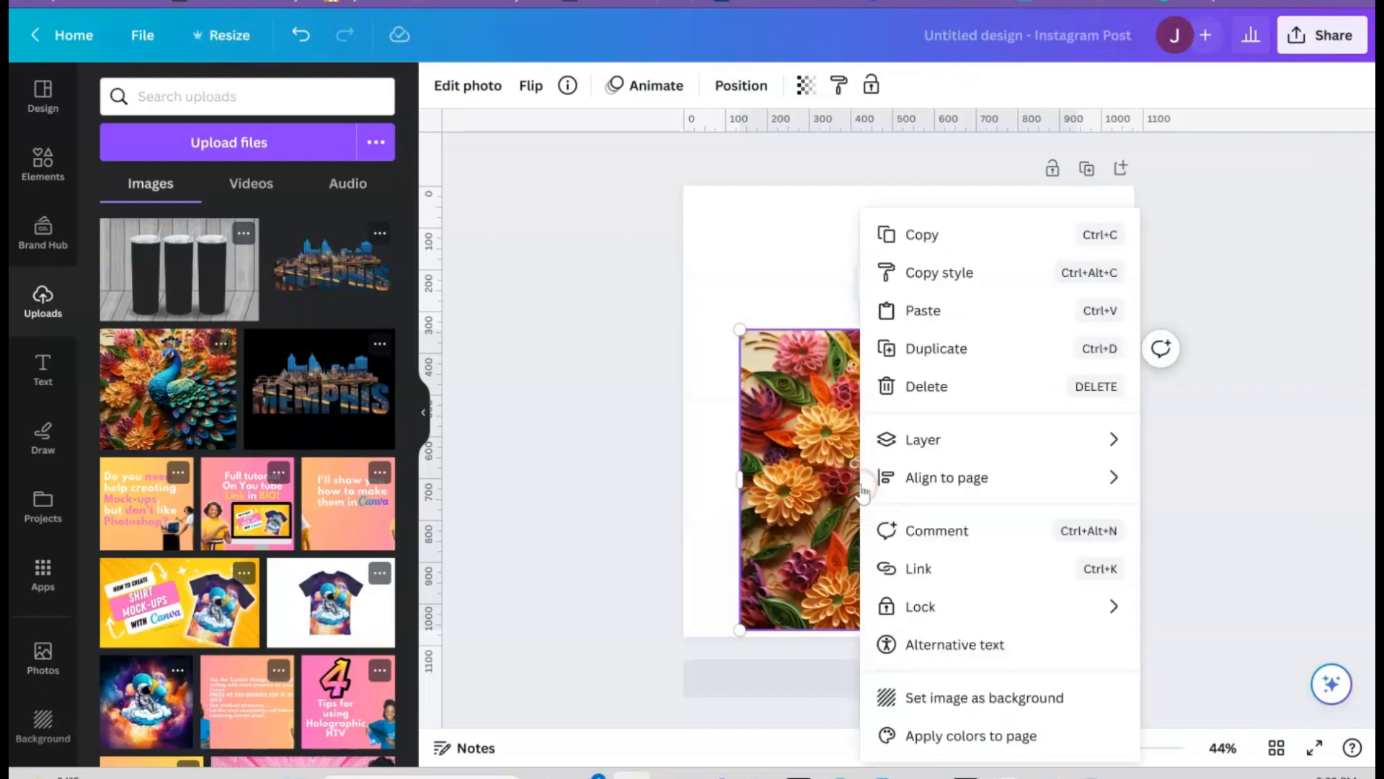
mouse_move(940, 453)
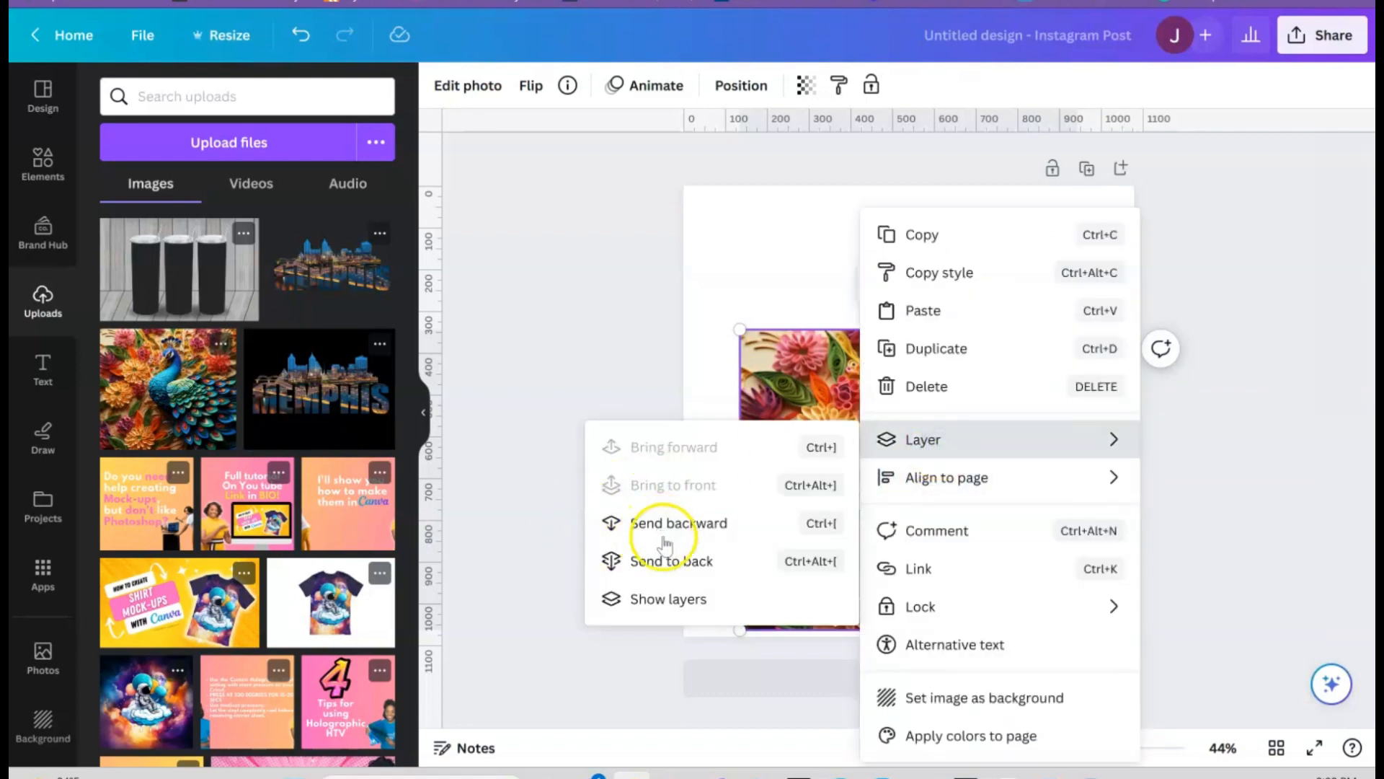
click(664, 563)
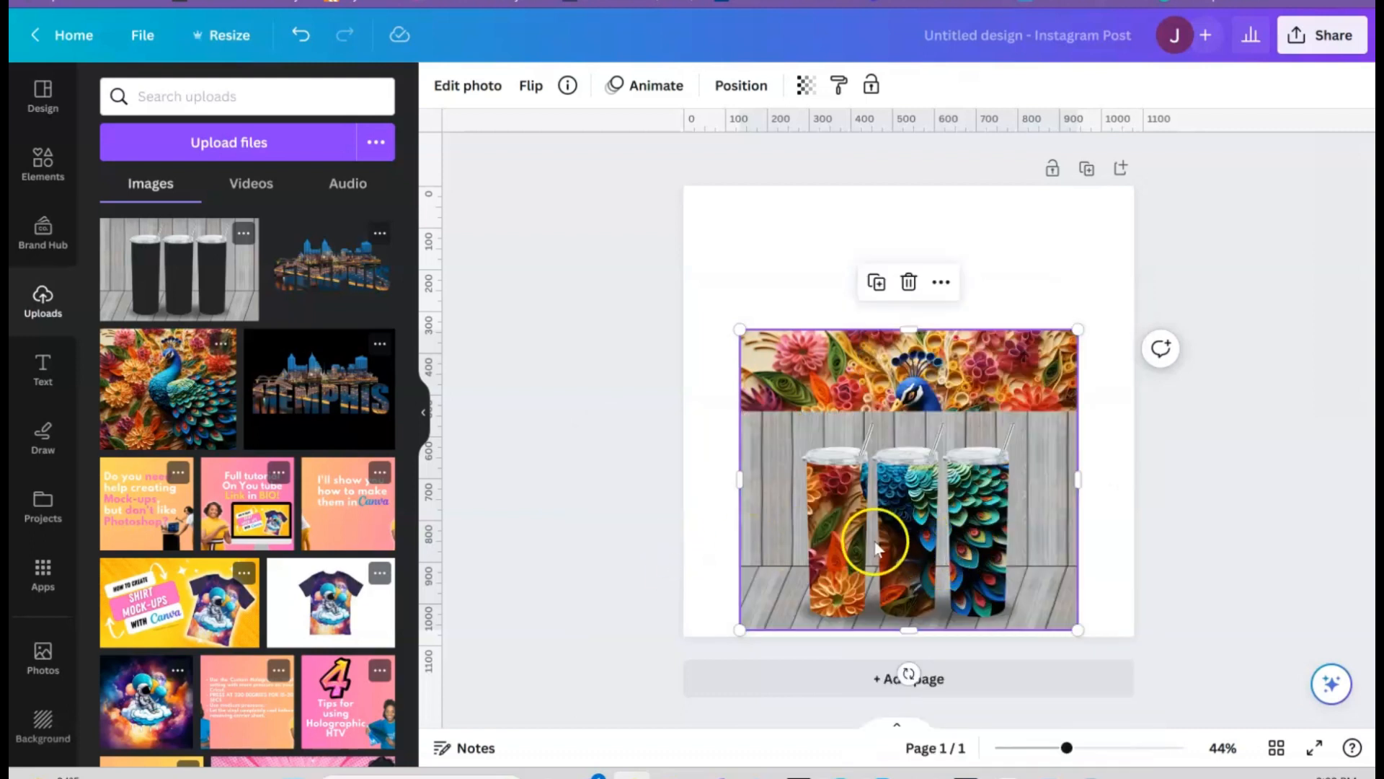
Move the mockup up slightly, and shrink and position the peacock image so it just fills the three tumblers without showing outside the mockup.
drag(872, 532, 871, 496)
click(766, 339)
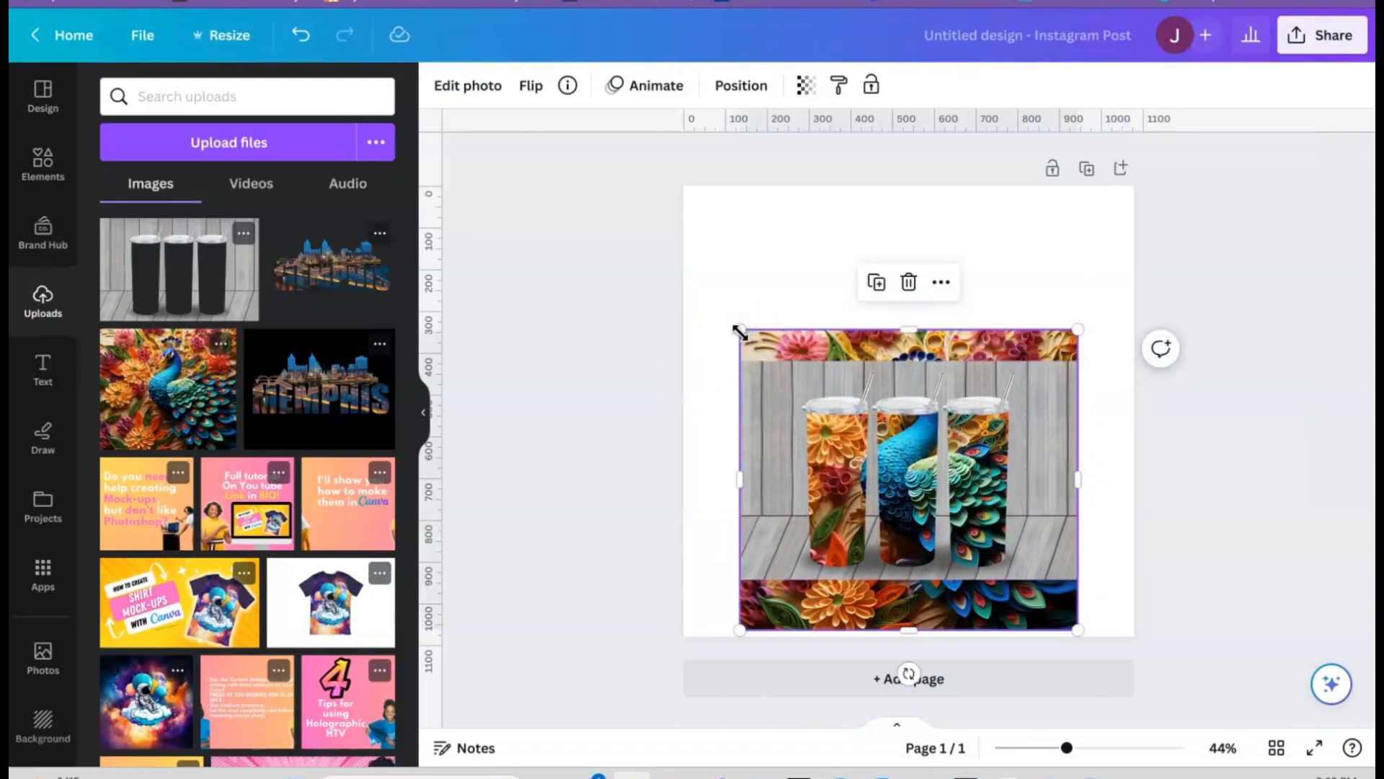
drag(765, 354, 831, 486)
click(954, 577)
drag(994, 609, 925, 562)
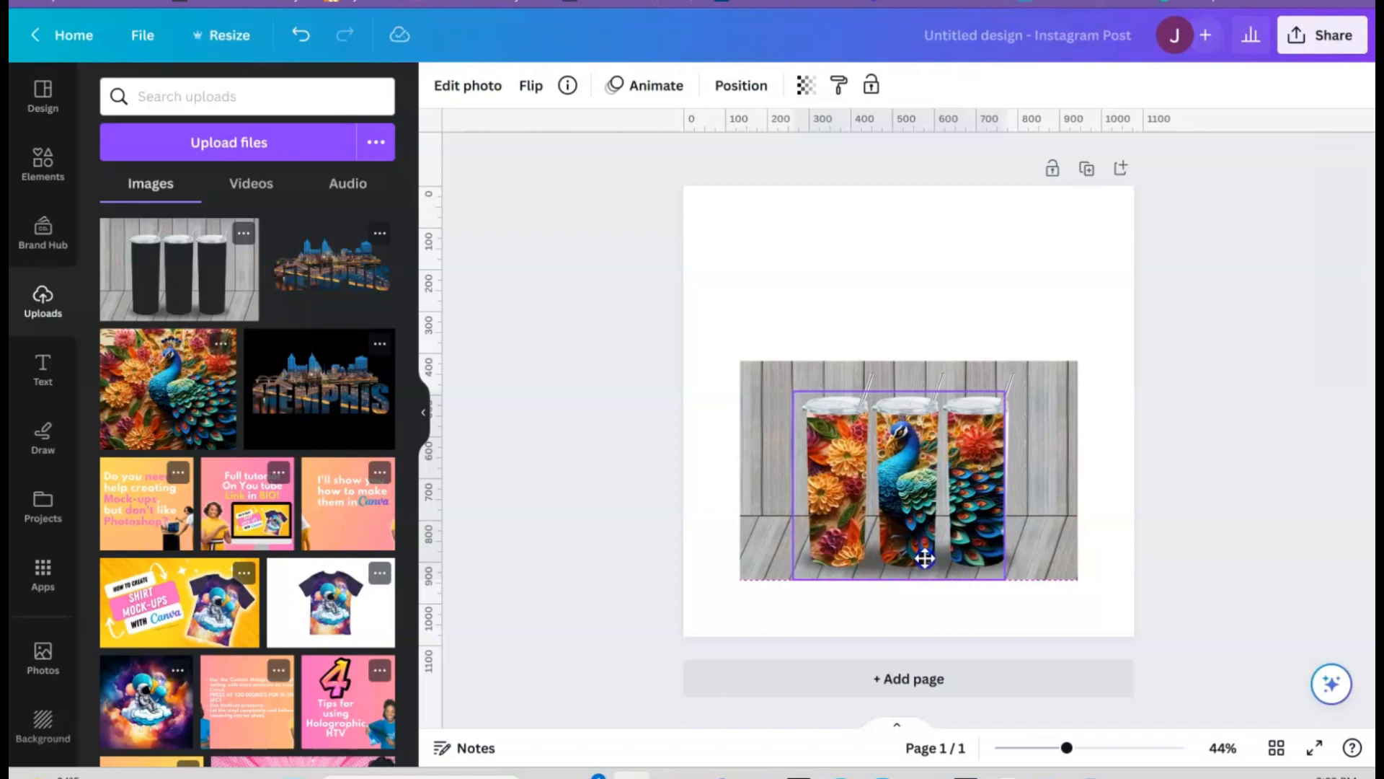
drag(925, 558, 933, 560)
click(778, 322)
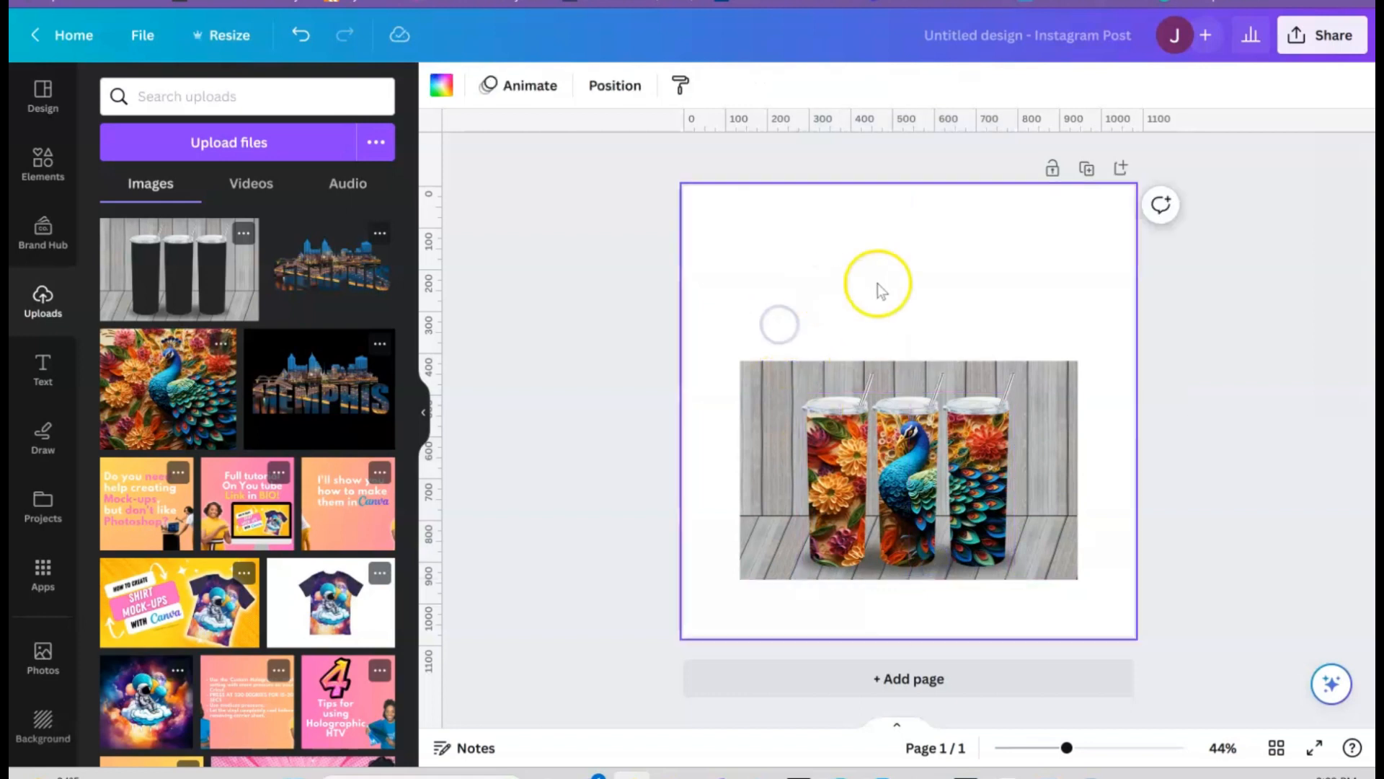
Select the mockup and peacock image together, enlarge them to nearly the page's width and move them to the middle of the page.
drag(720, 289, 1038, 591)
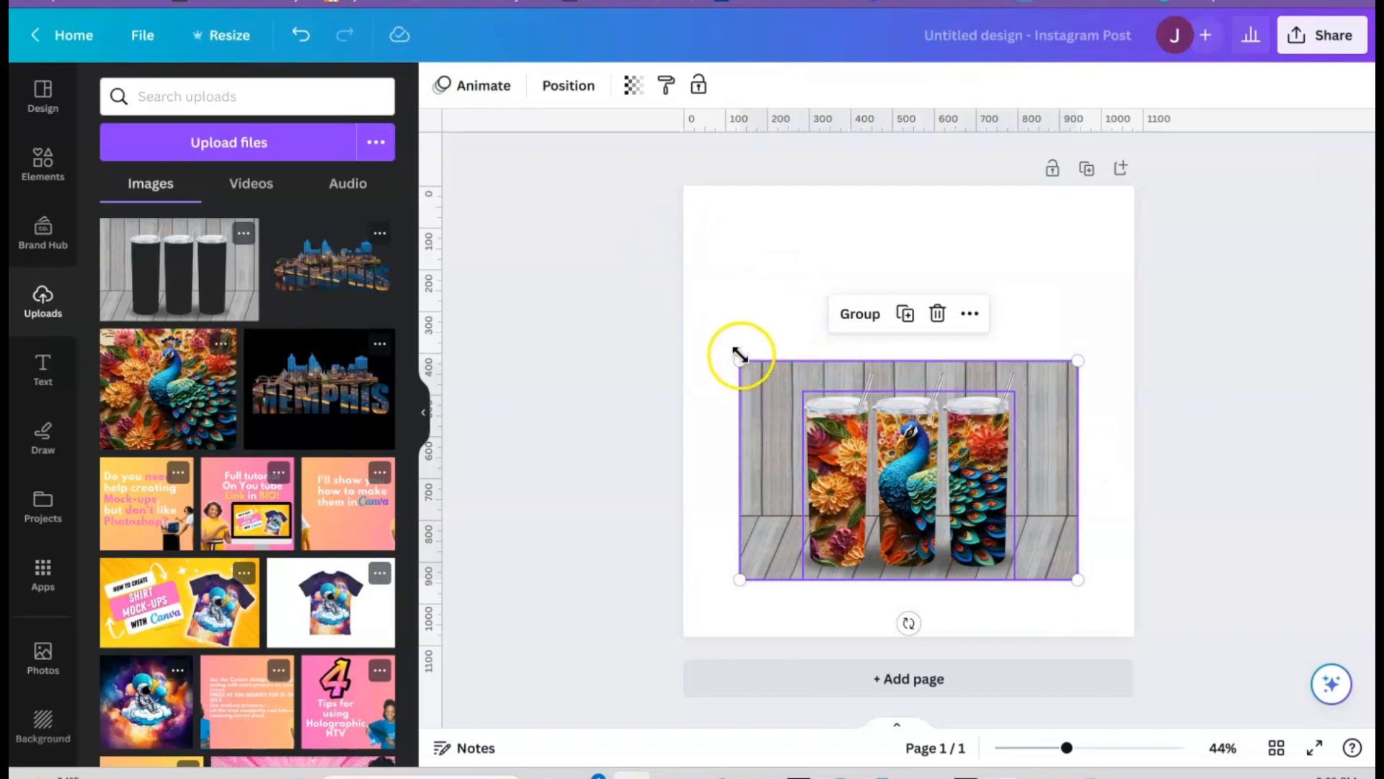
drag(740, 359, 601, 332)
drag(896, 434, 937, 412)
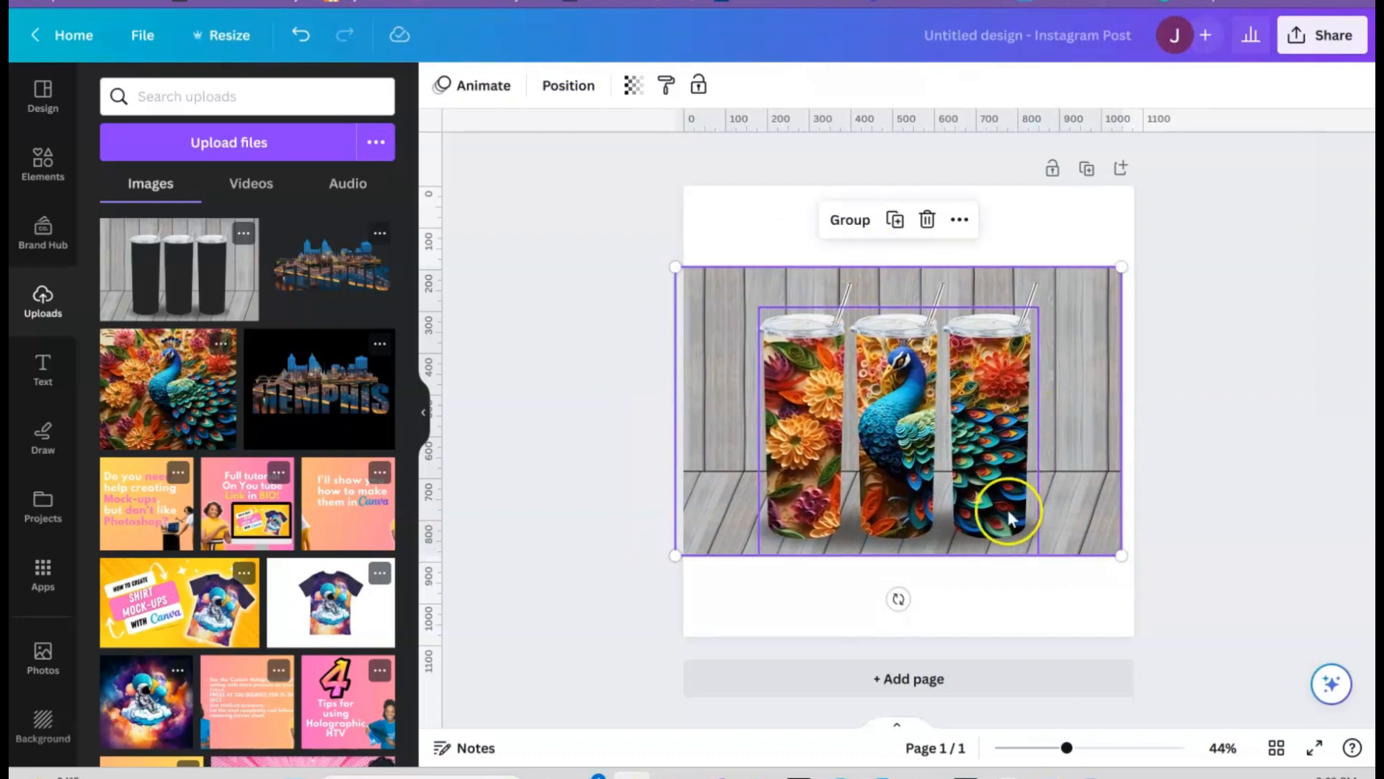
Shift only the mockup image sideways until its edge is flush with the page's left edge.
click(988, 596)
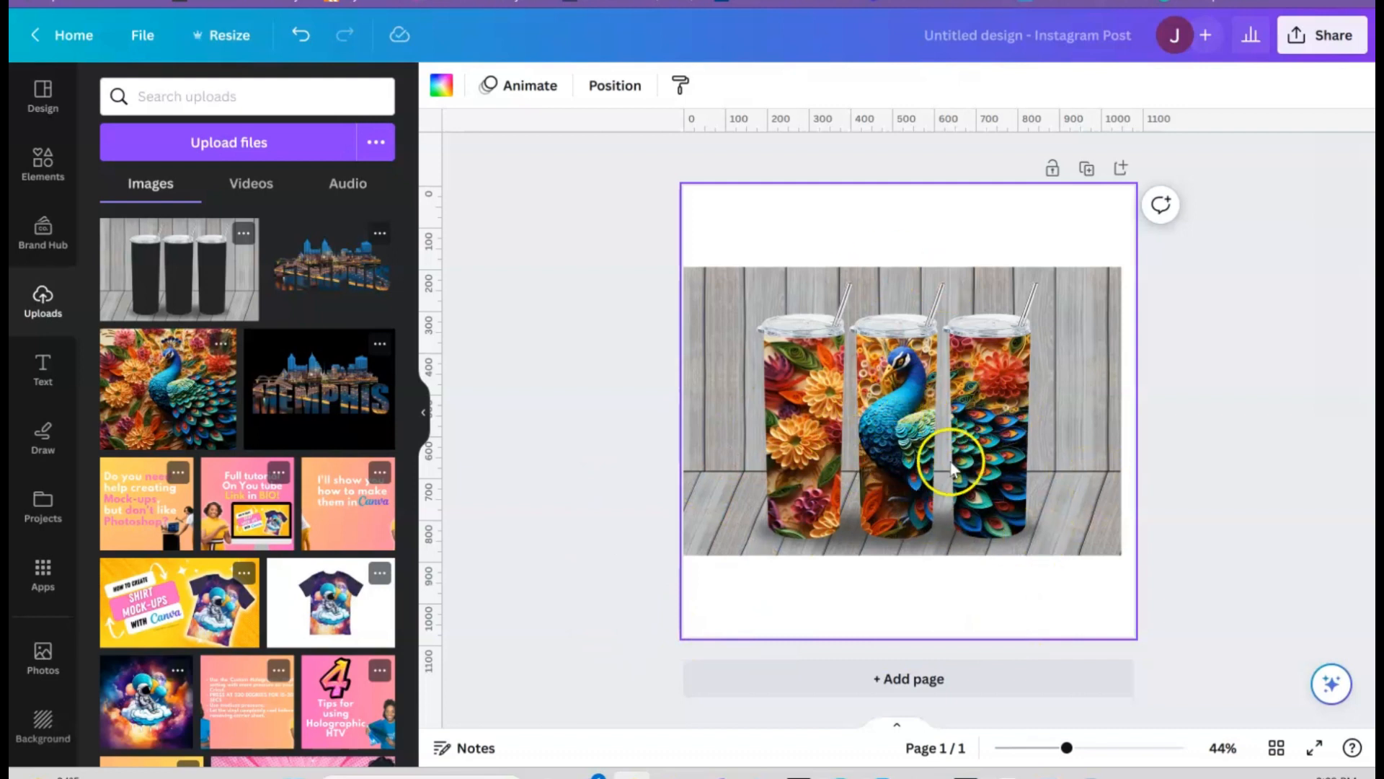
click(912, 469)
drag(914, 469, 918, 459)
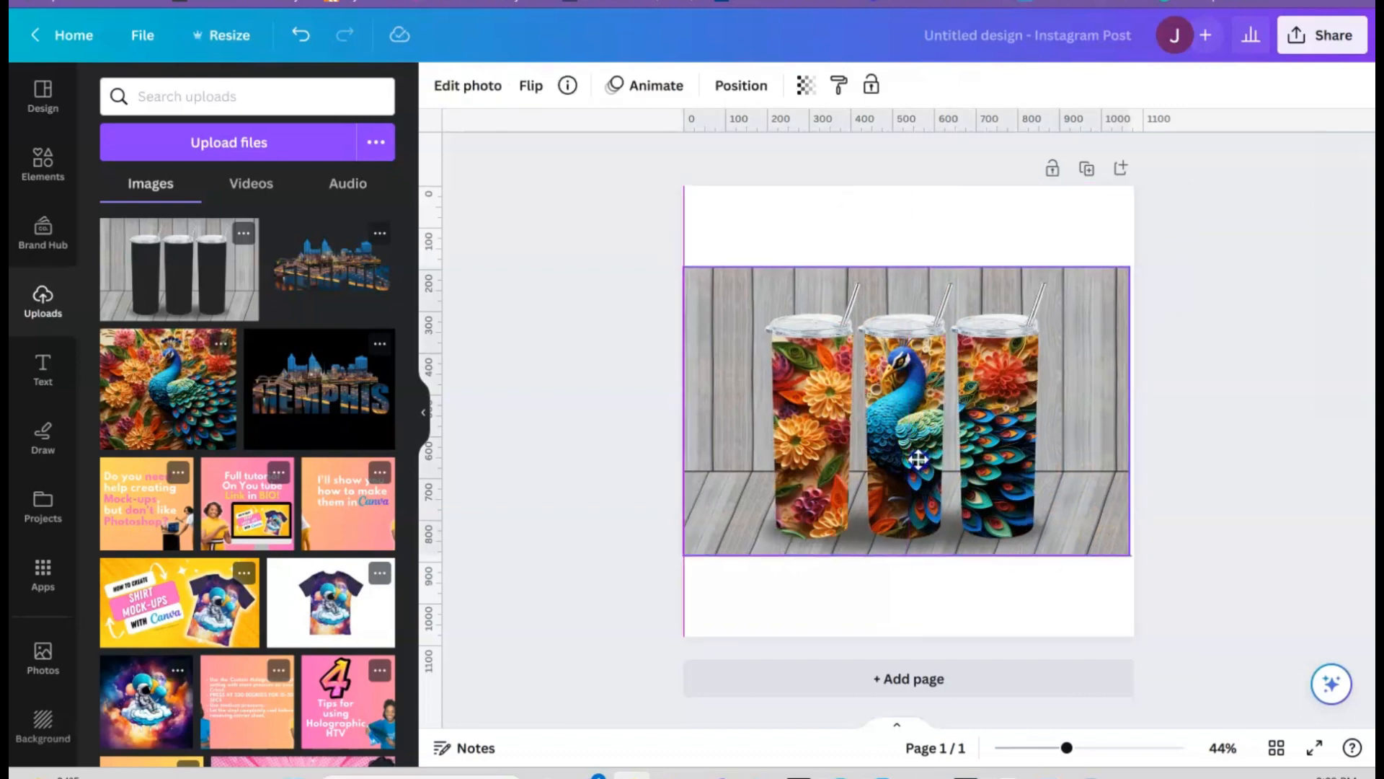
drag(918, 459, 919, 460)
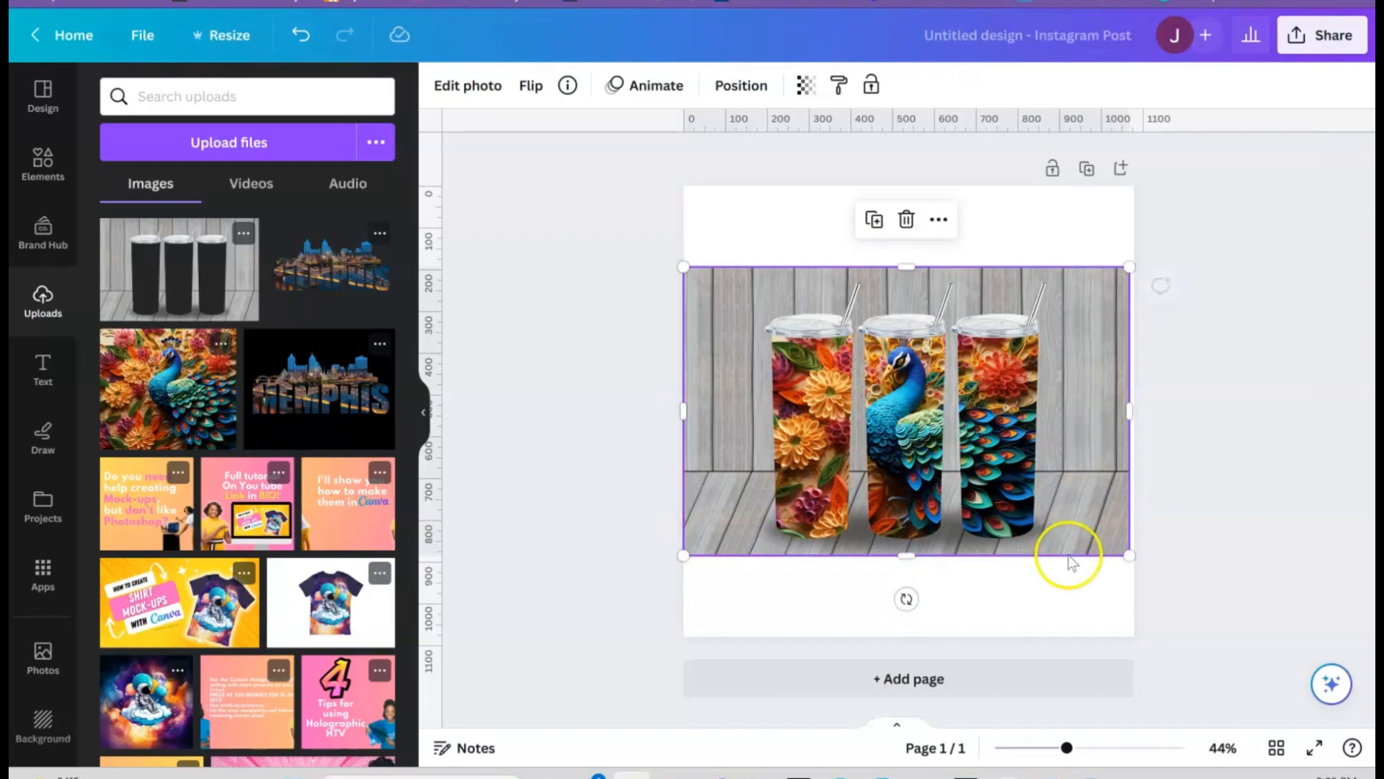
click(1050, 581)
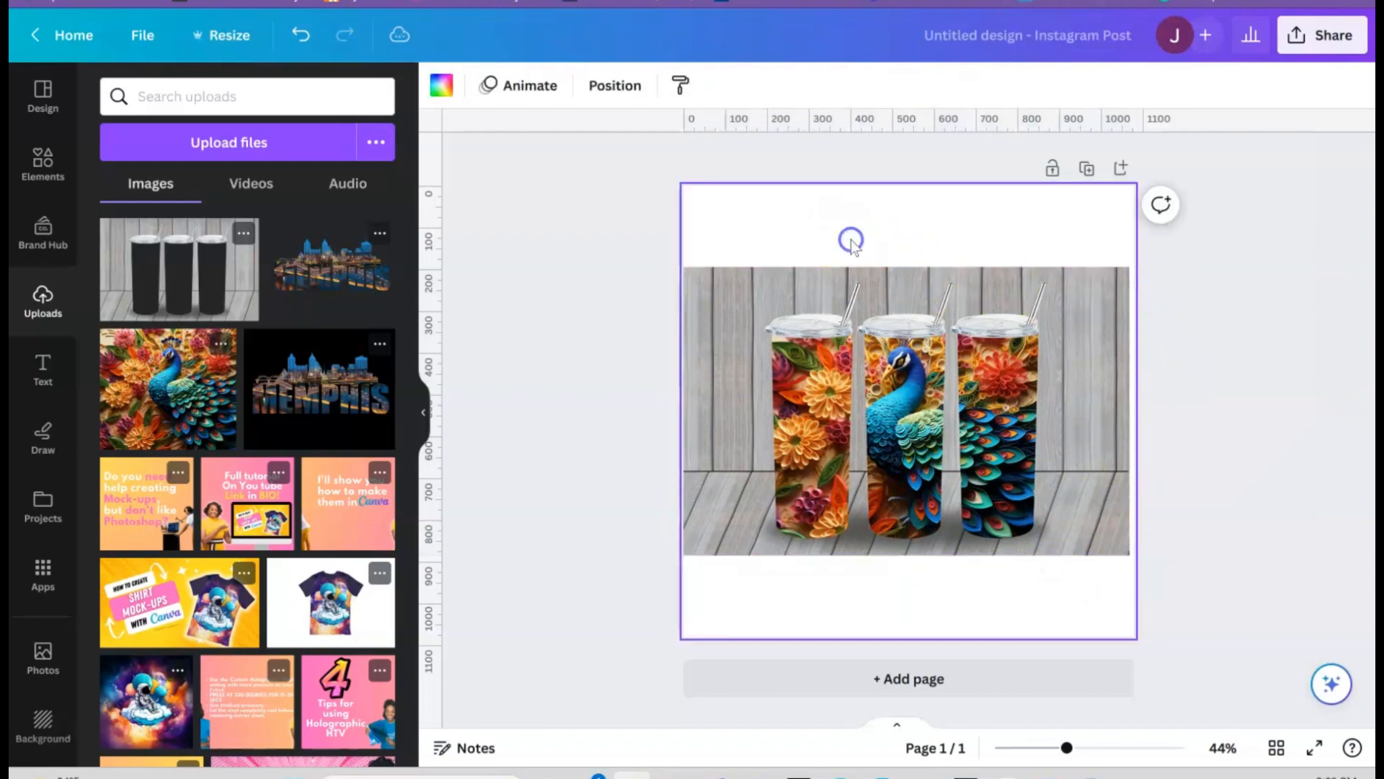
Download the design as a PNG at size 1 with a transparent background.
click(1284, 36)
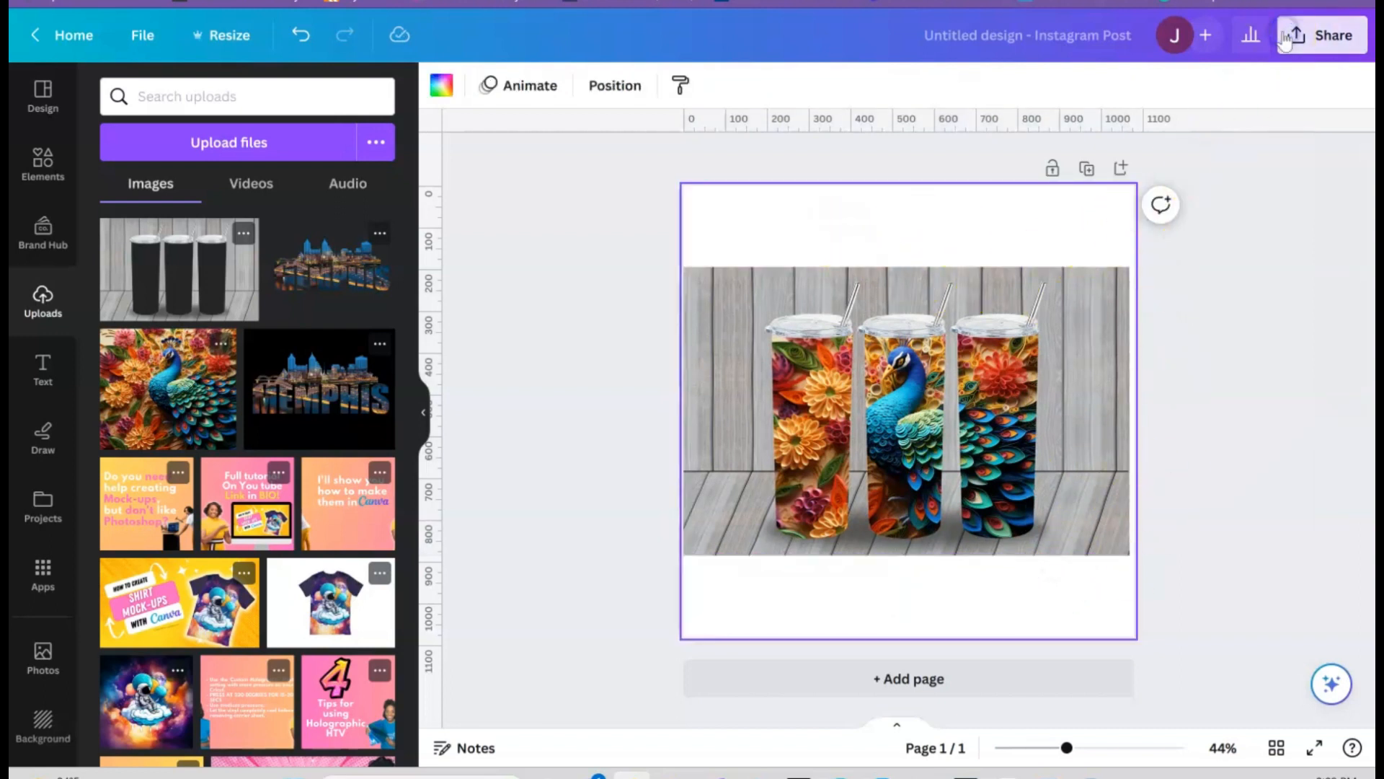
click(1041, 520)
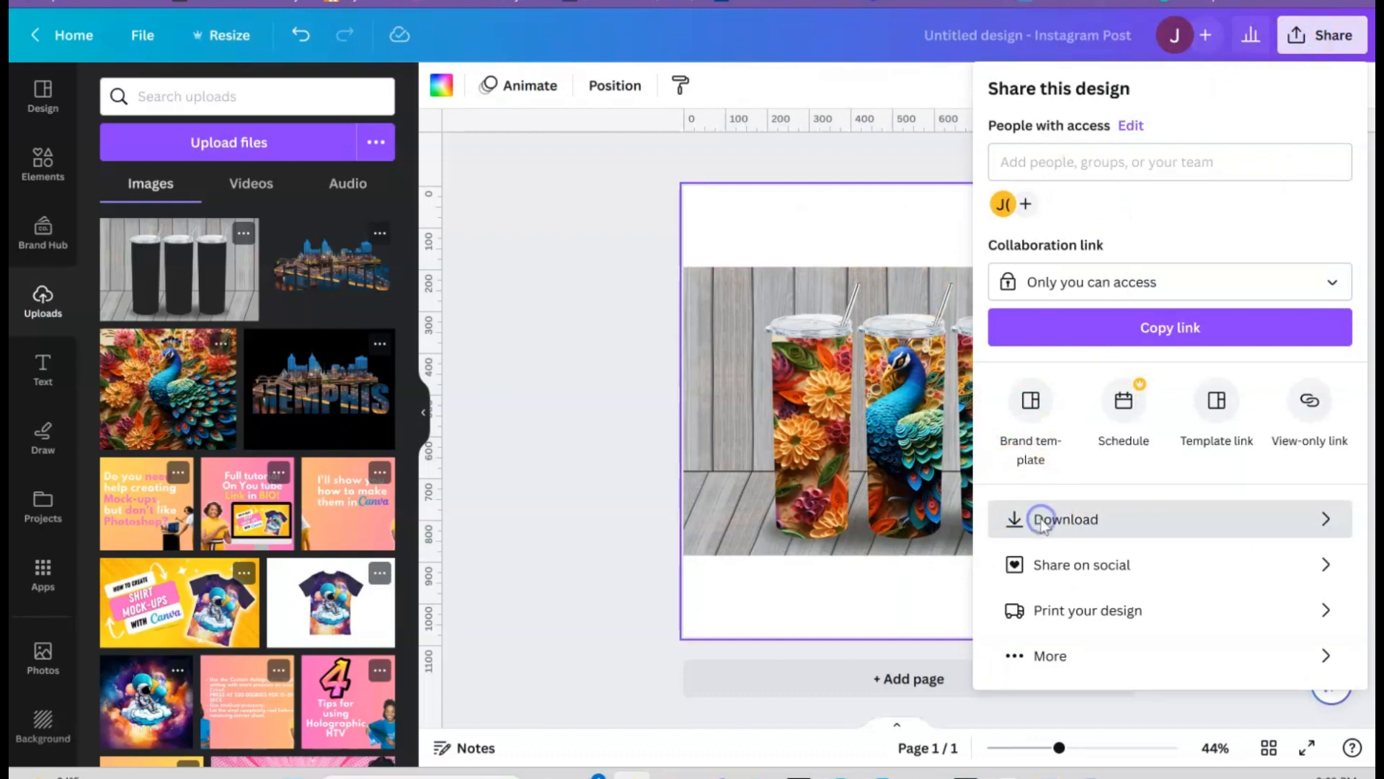
click(998, 283)
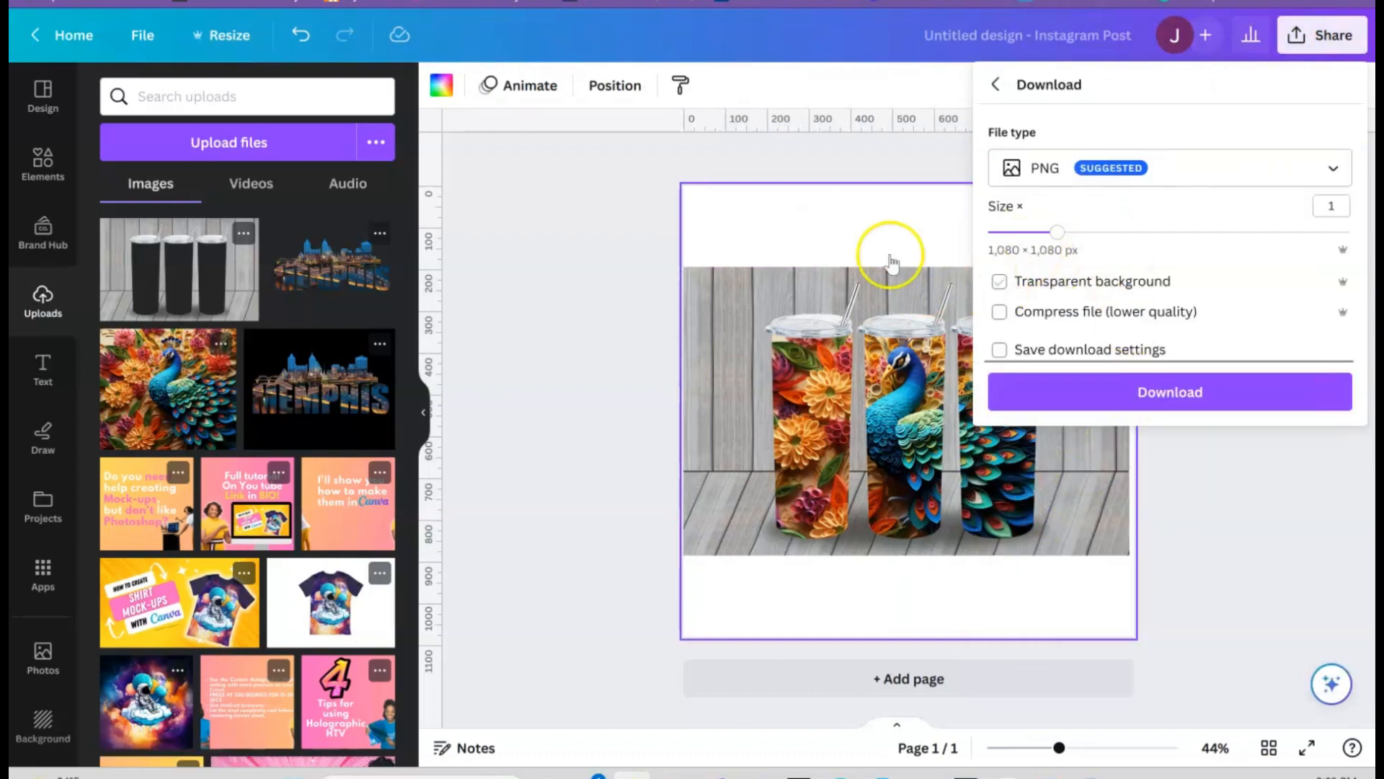
click(998, 285)
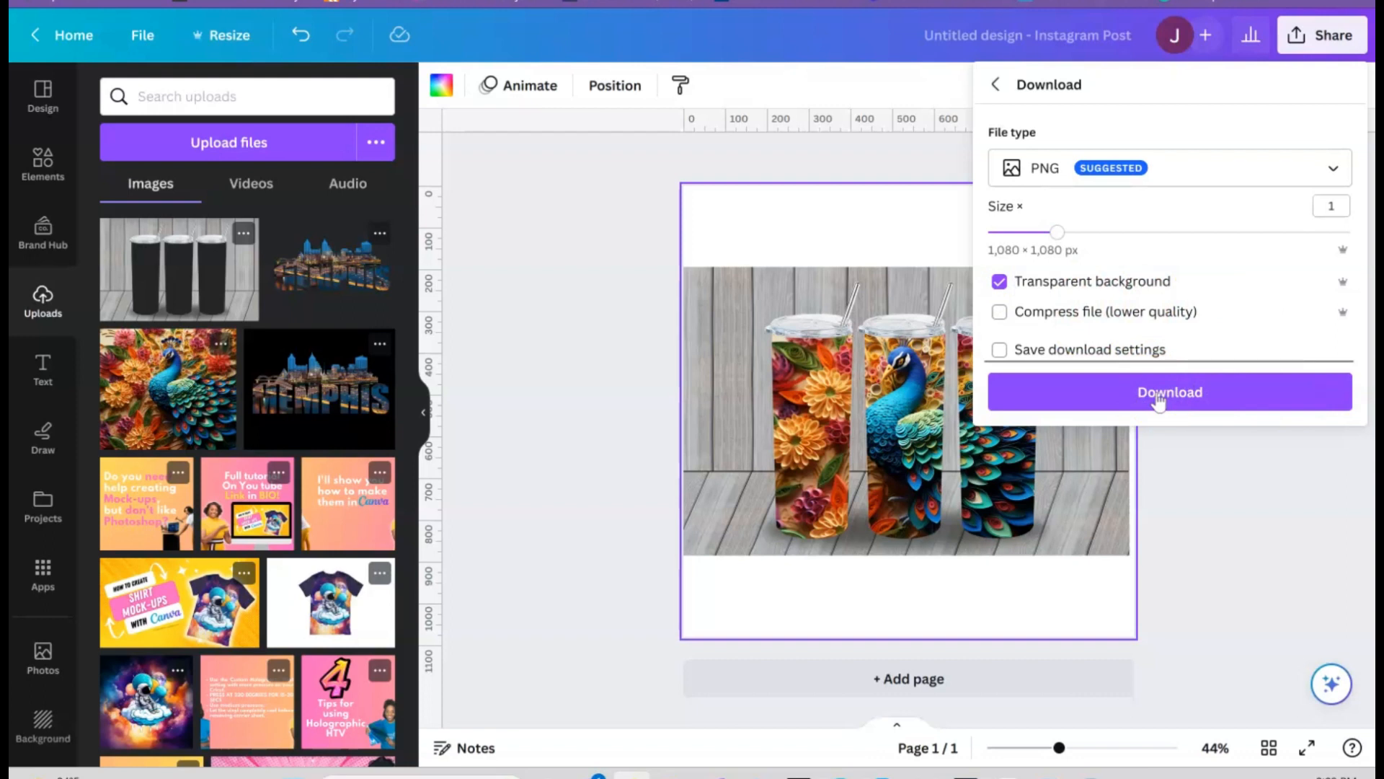
click(1069, 403)
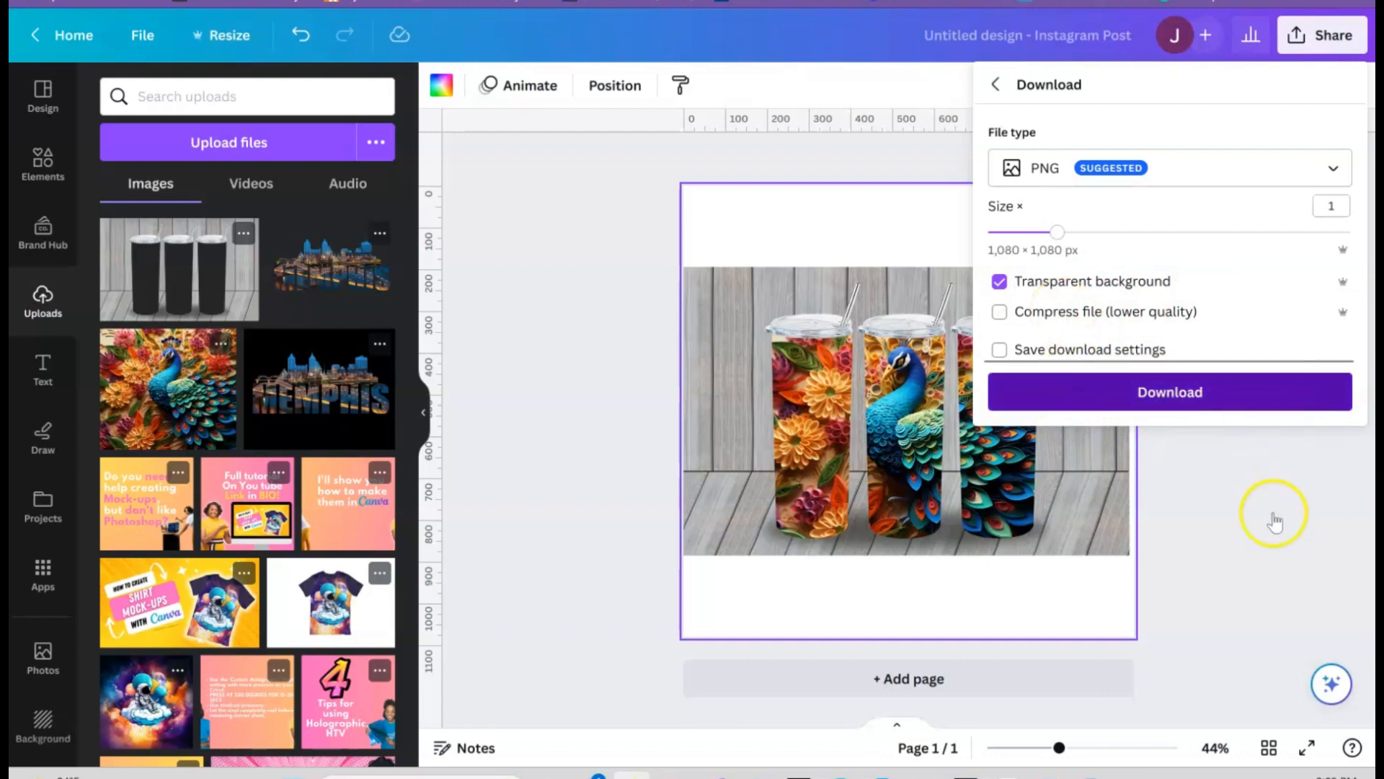
click(1038, 392)
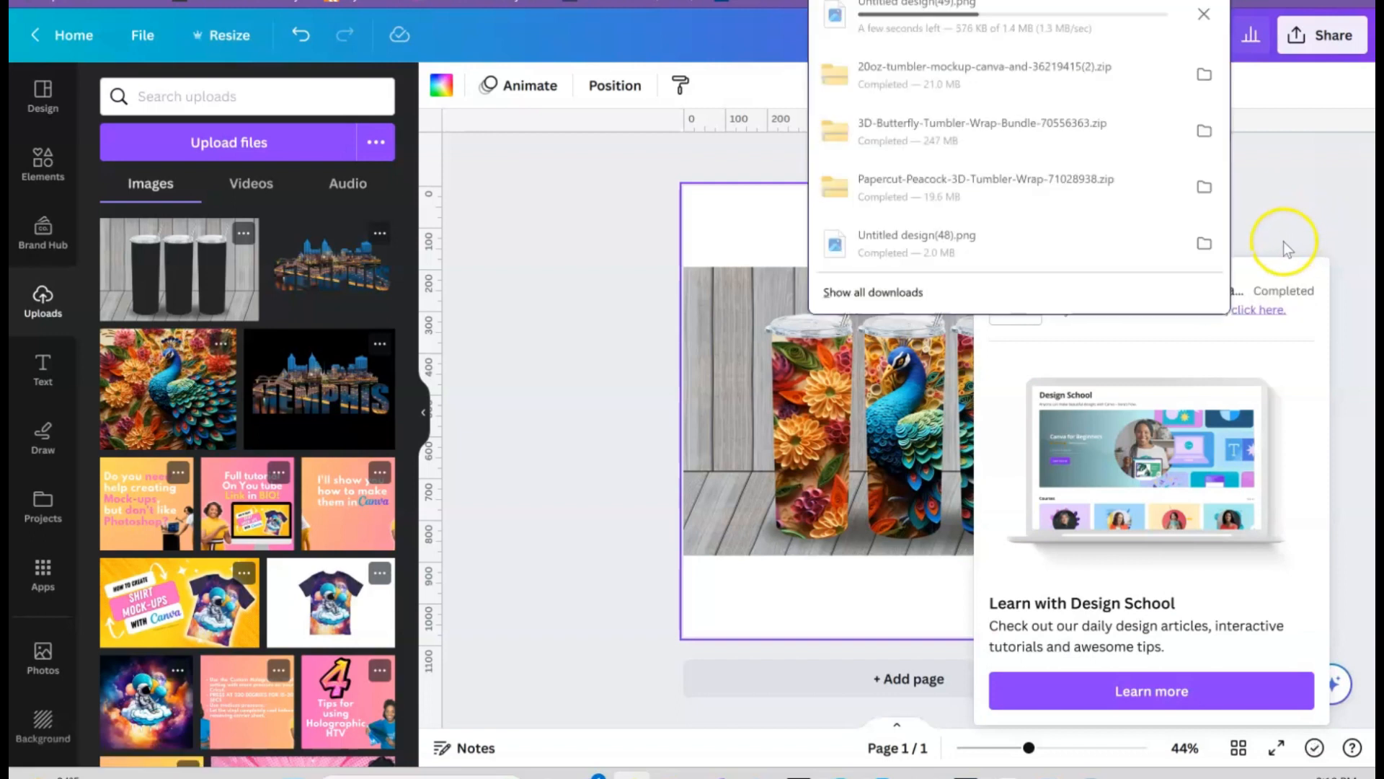
Add the downloaded Untitled design(49).png from the browser's download list to the Canva uploads.
mouse_move(1122, 13)
mouse_down()
mouse_move(565, 209)
mouse_move(361, 411)
mouse_move(1036, 63)
mouse_move(1083, 11)
mouse_move(1110, 11)
mouse_move(1104, 24)
mouse_up()
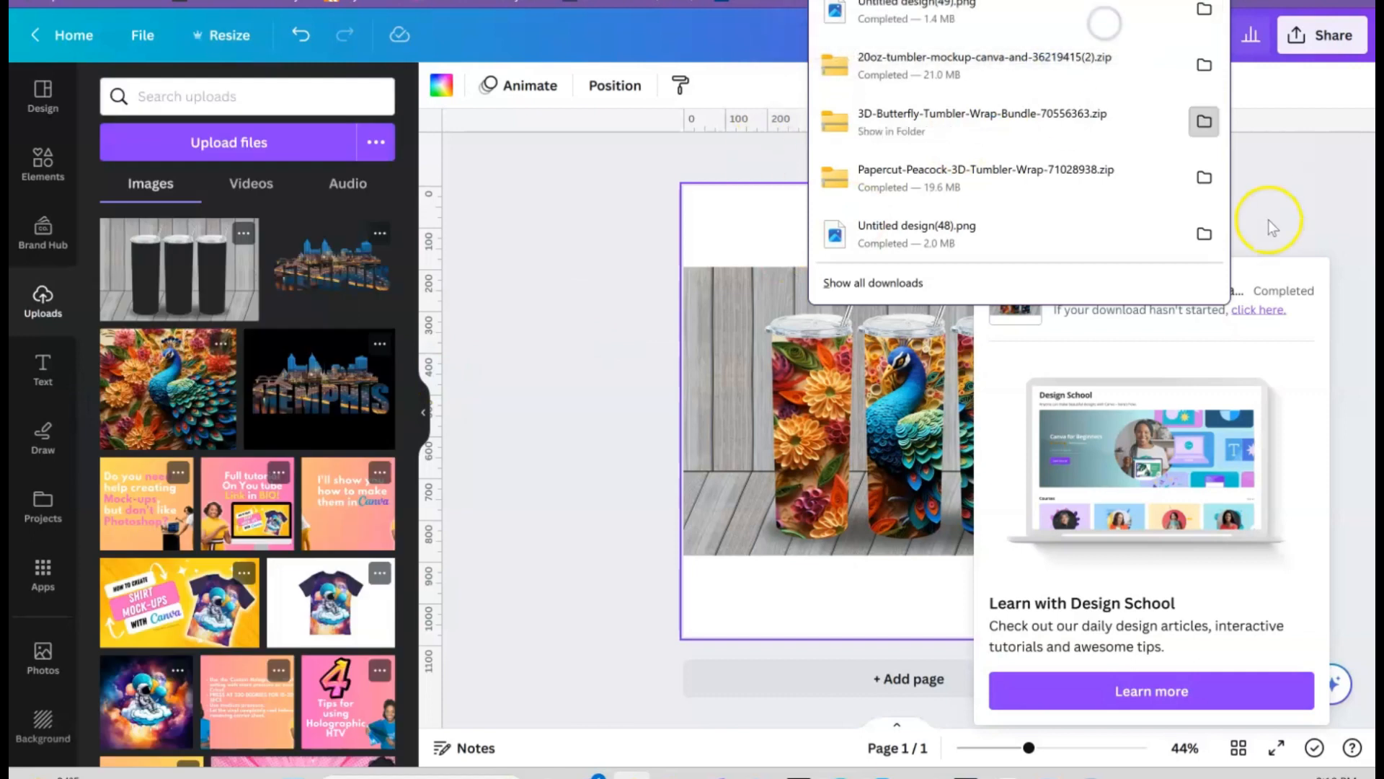
click(530, 256)
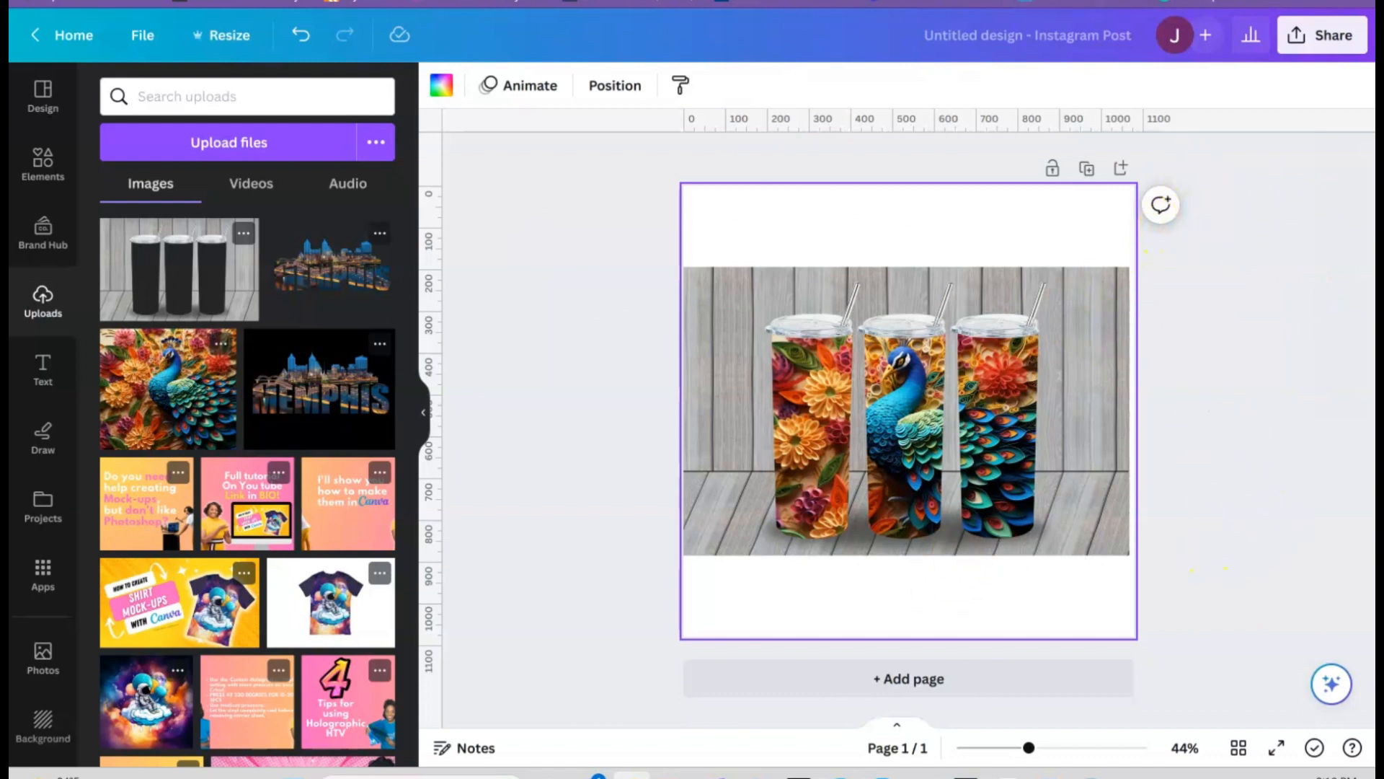
click(1205, 2)
drag(1139, 10, 281, 270)
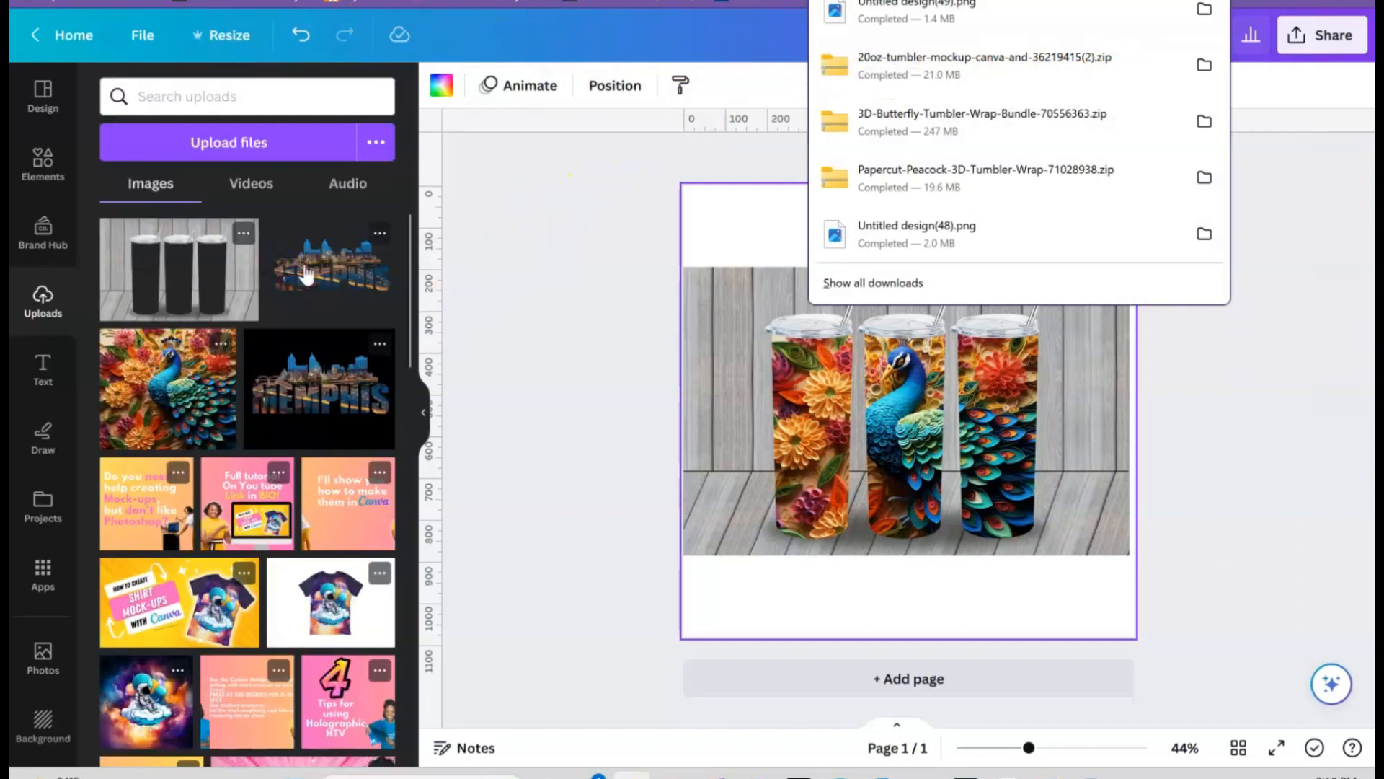
Place the uploaded three-tumbler mockup on a new second page and crop off the blank strips above and below it.
click(995, 686)
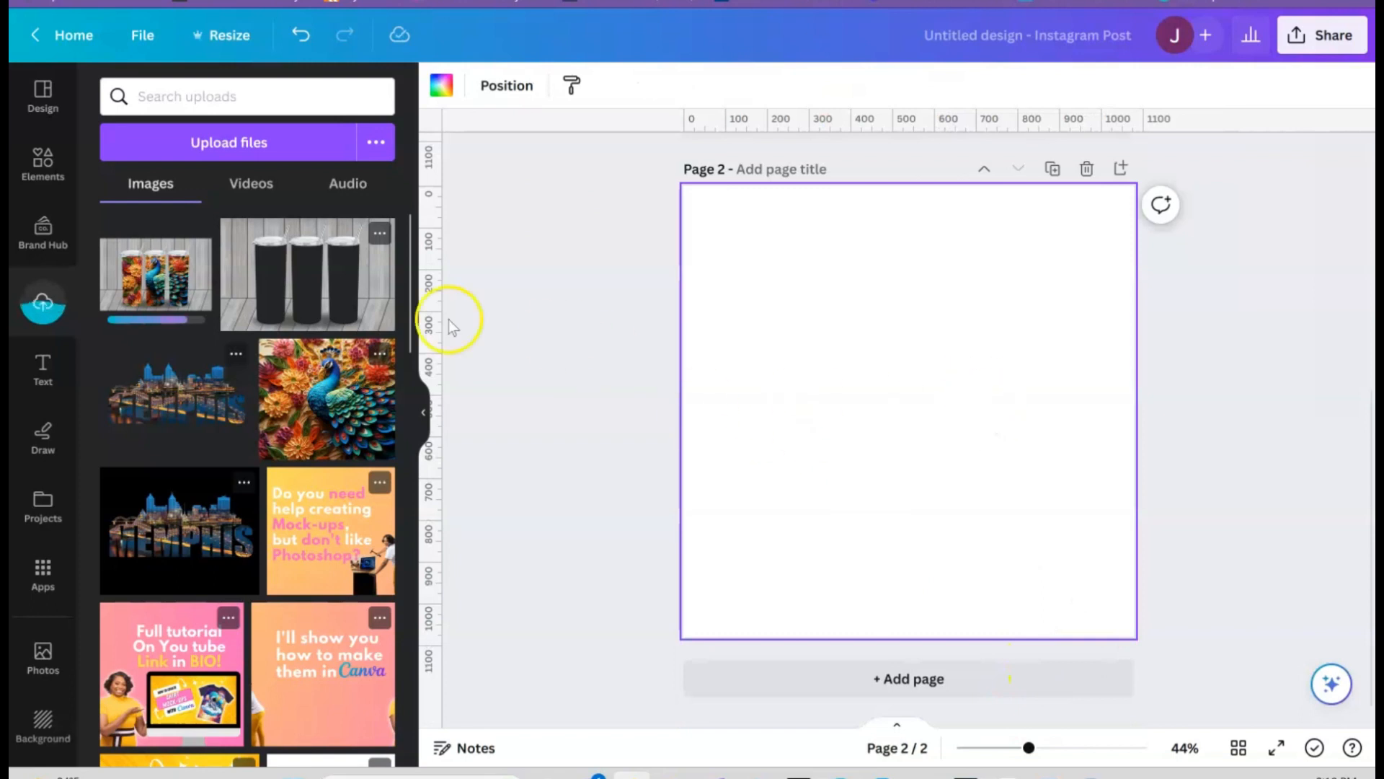
click(163, 282)
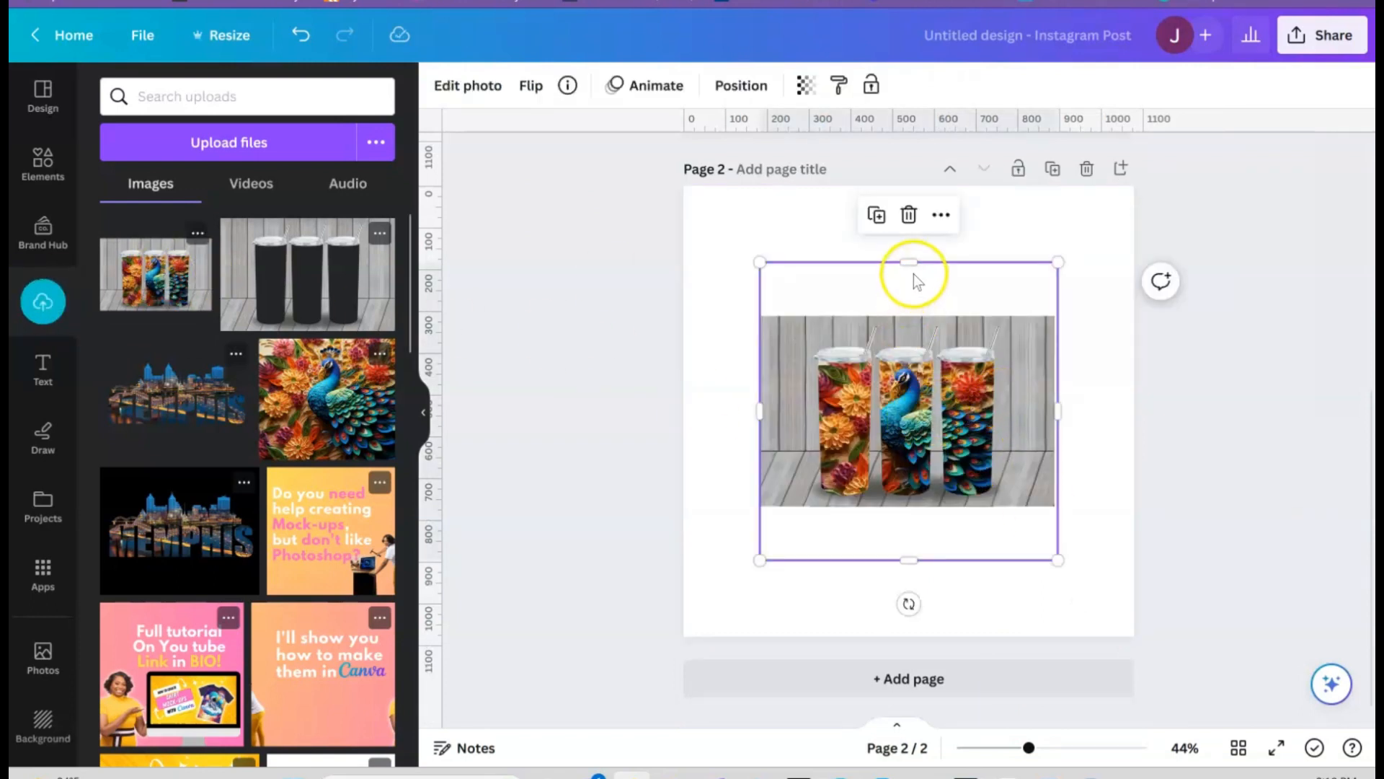
drag(899, 312, 900, 318)
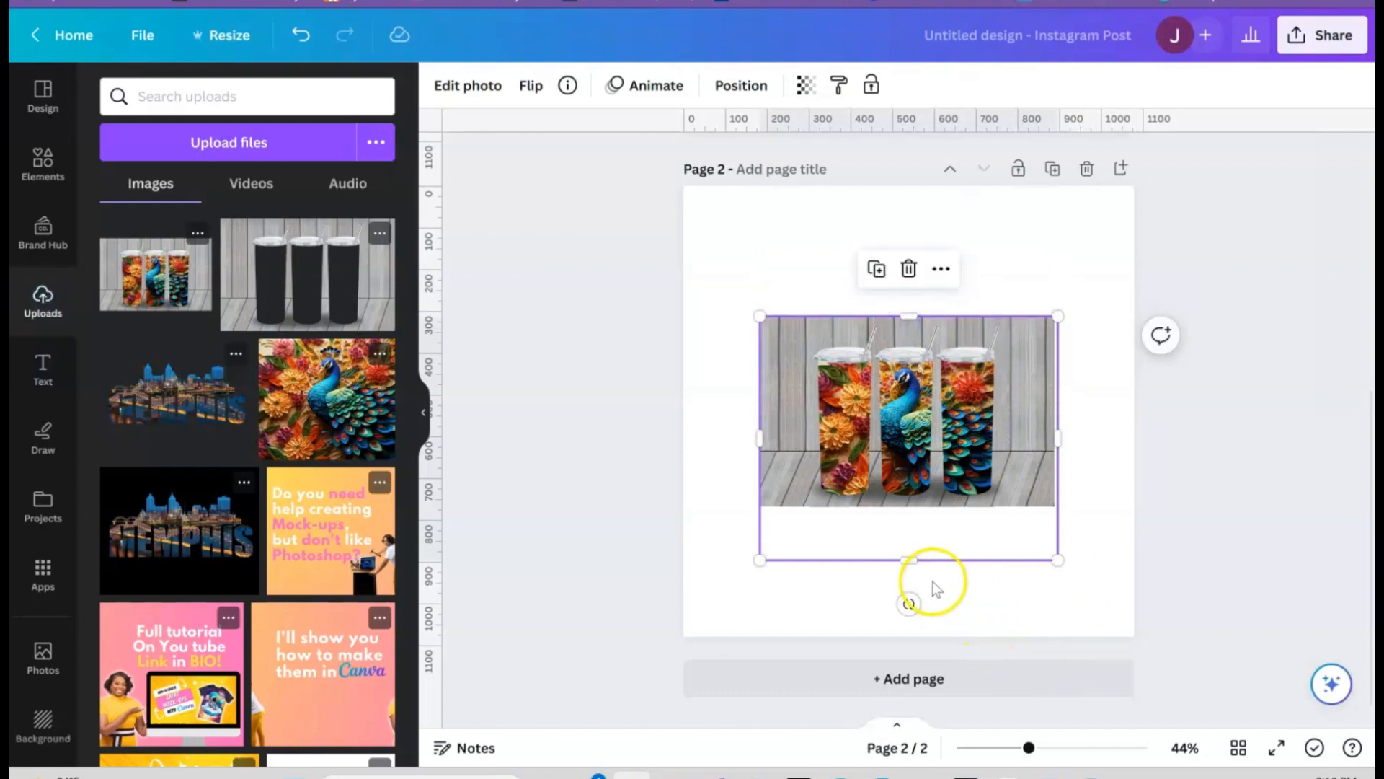
drag(921, 560, 928, 502)
Enlarge the cropped mockup image to slightly wider than the page and align its left edge with the page's left edge.
drag(760, 499, 607, 682)
drag(838, 496, 924, 446)
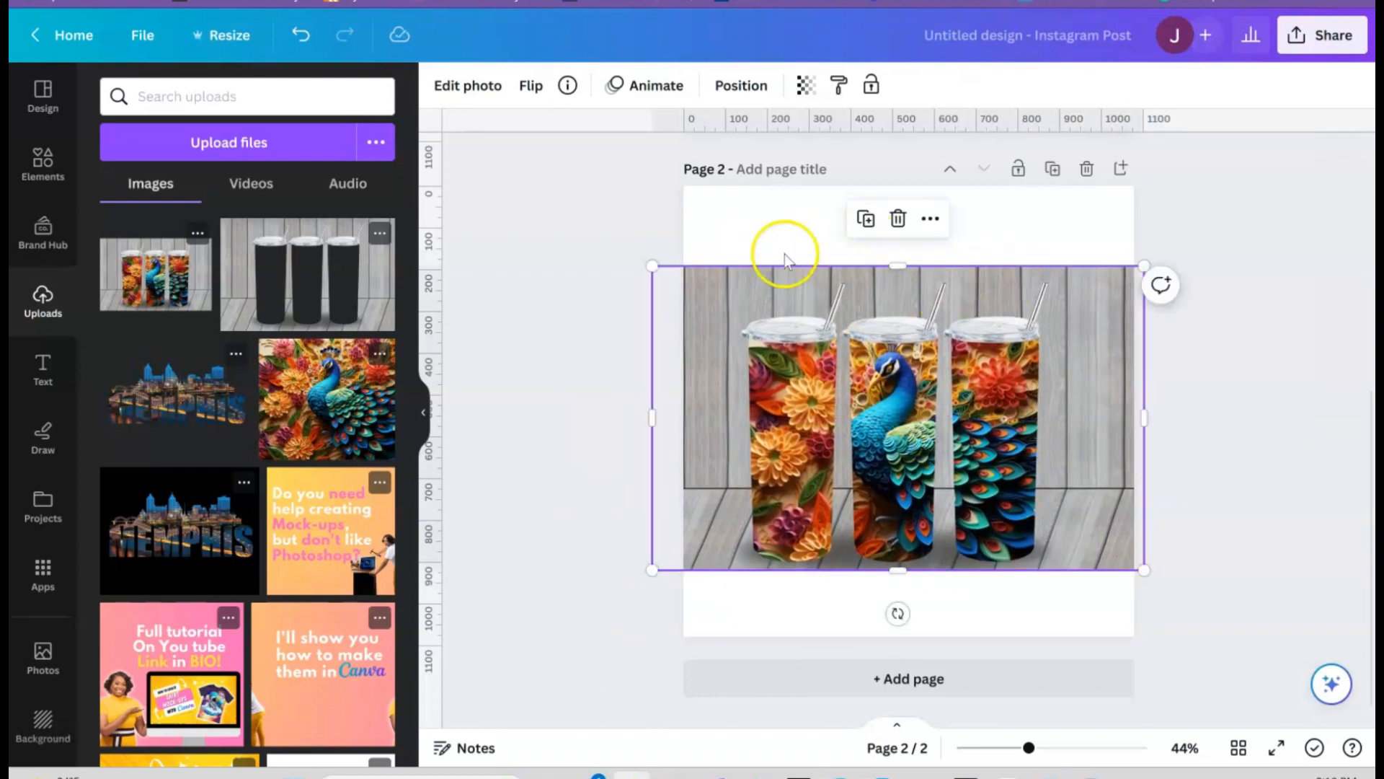
drag(788, 276, 750, 299)
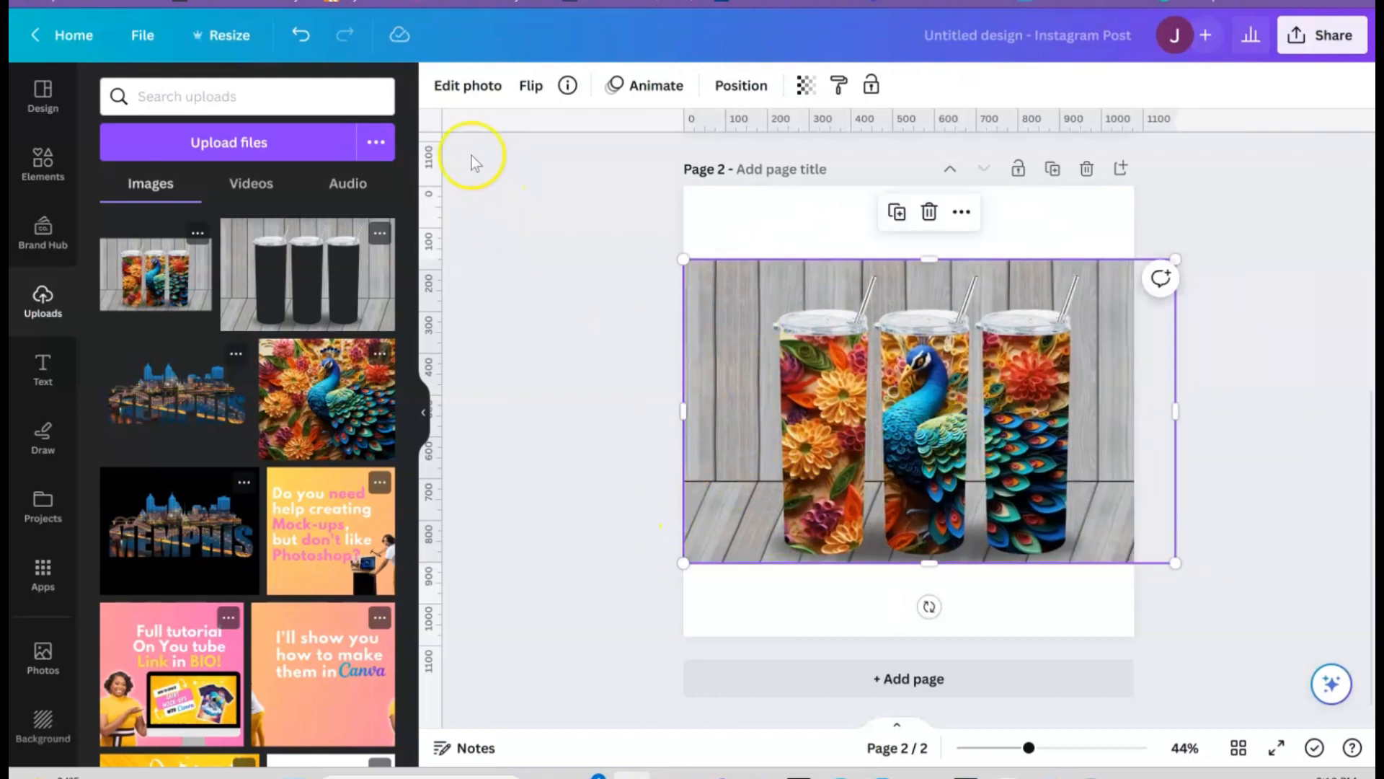
Remove the wooden background from the mockup image with BG Remover.
click(471, 88)
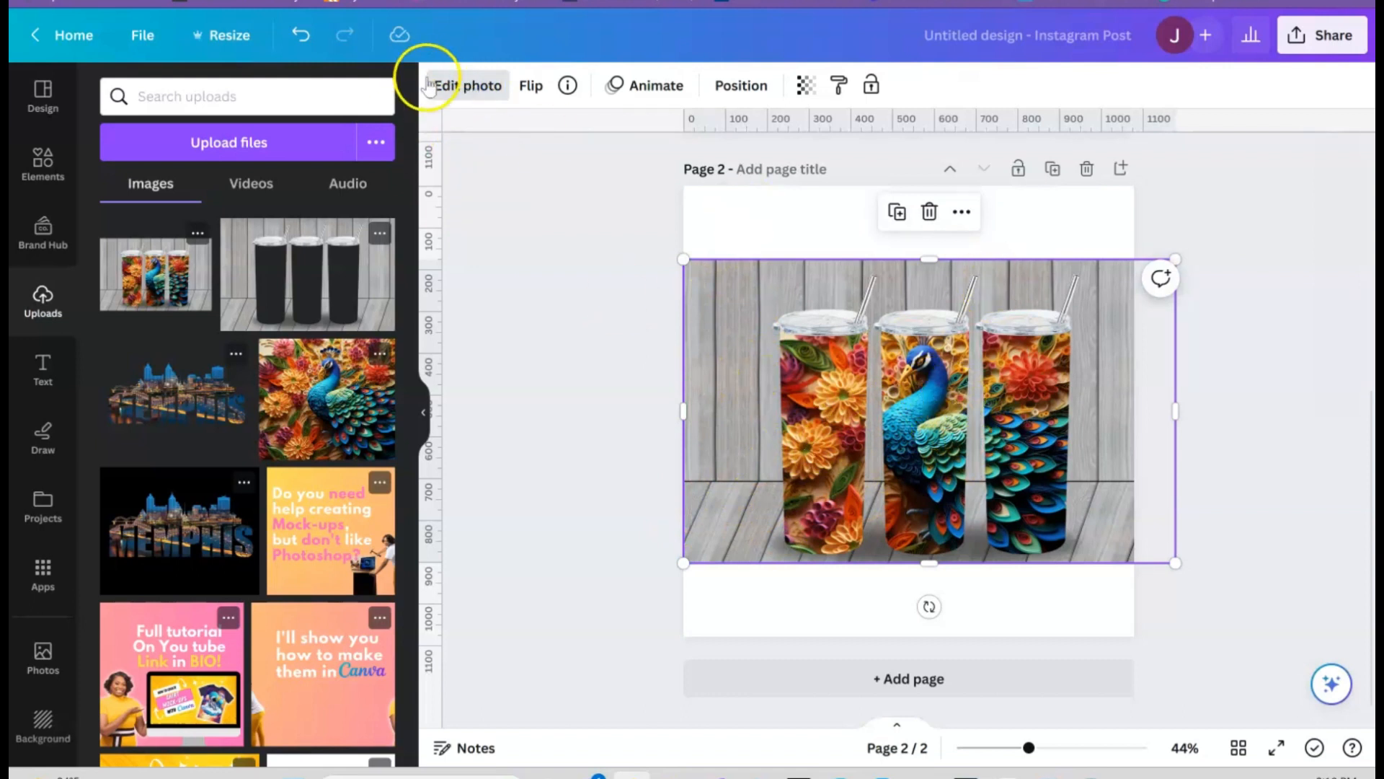
click(468, 86)
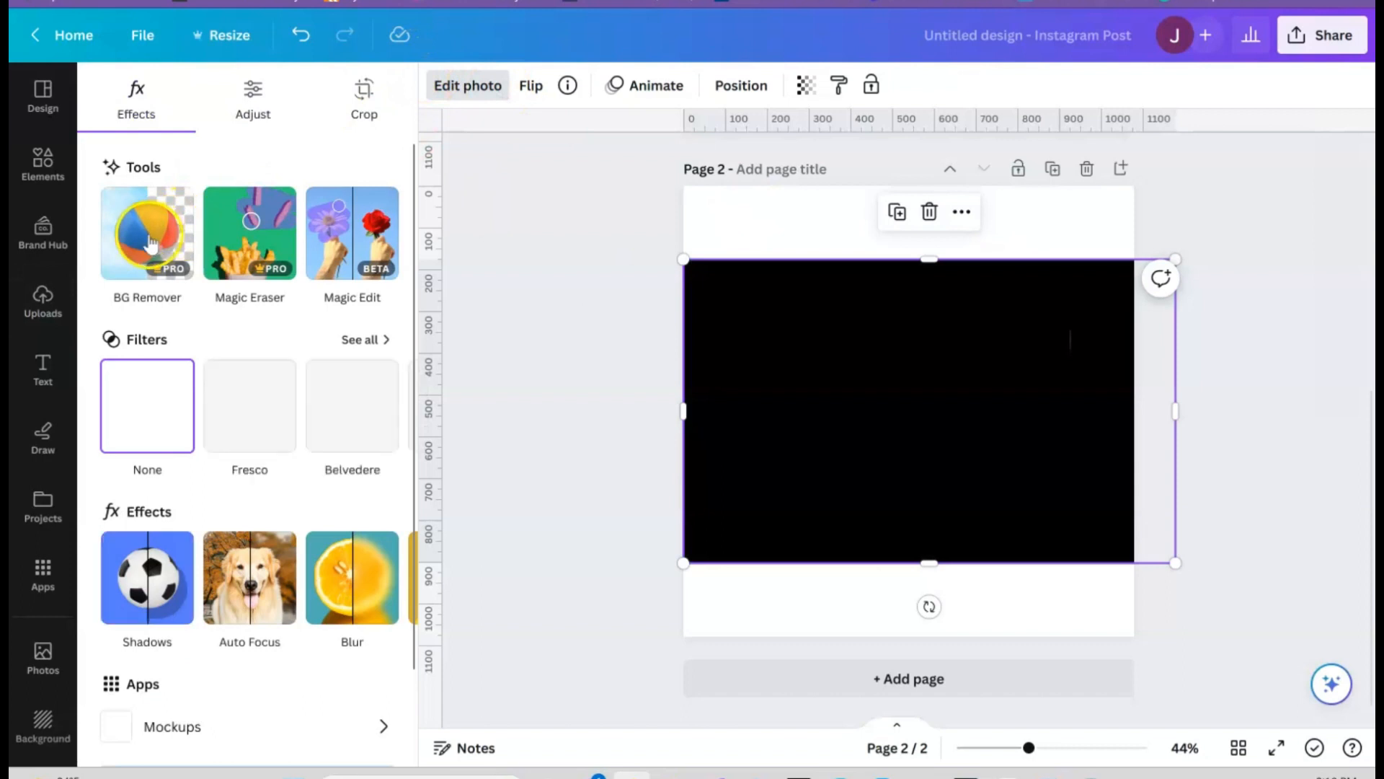
click(150, 243)
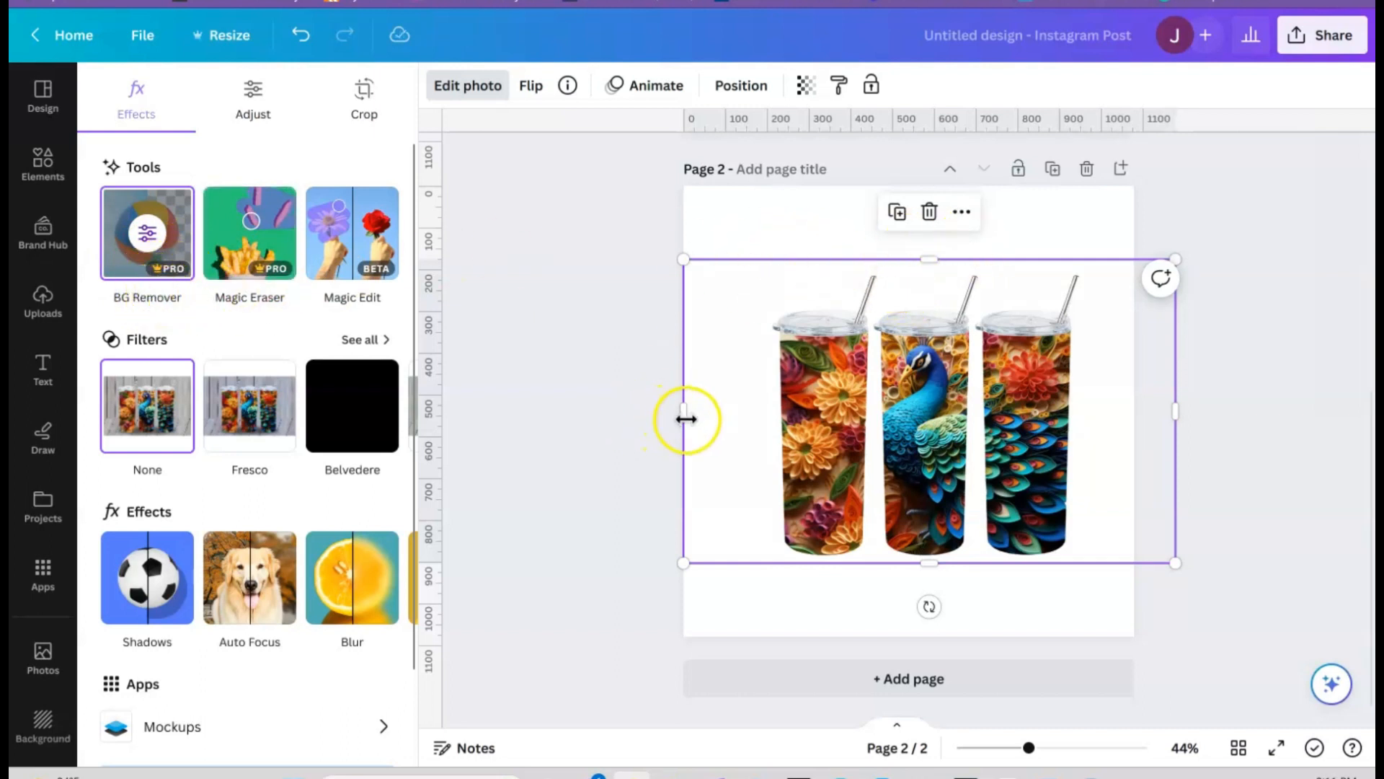
Crop the empty areas on both sides of the tumblers so the image frame fits closely around them.
drag(684, 412, 767, 413)
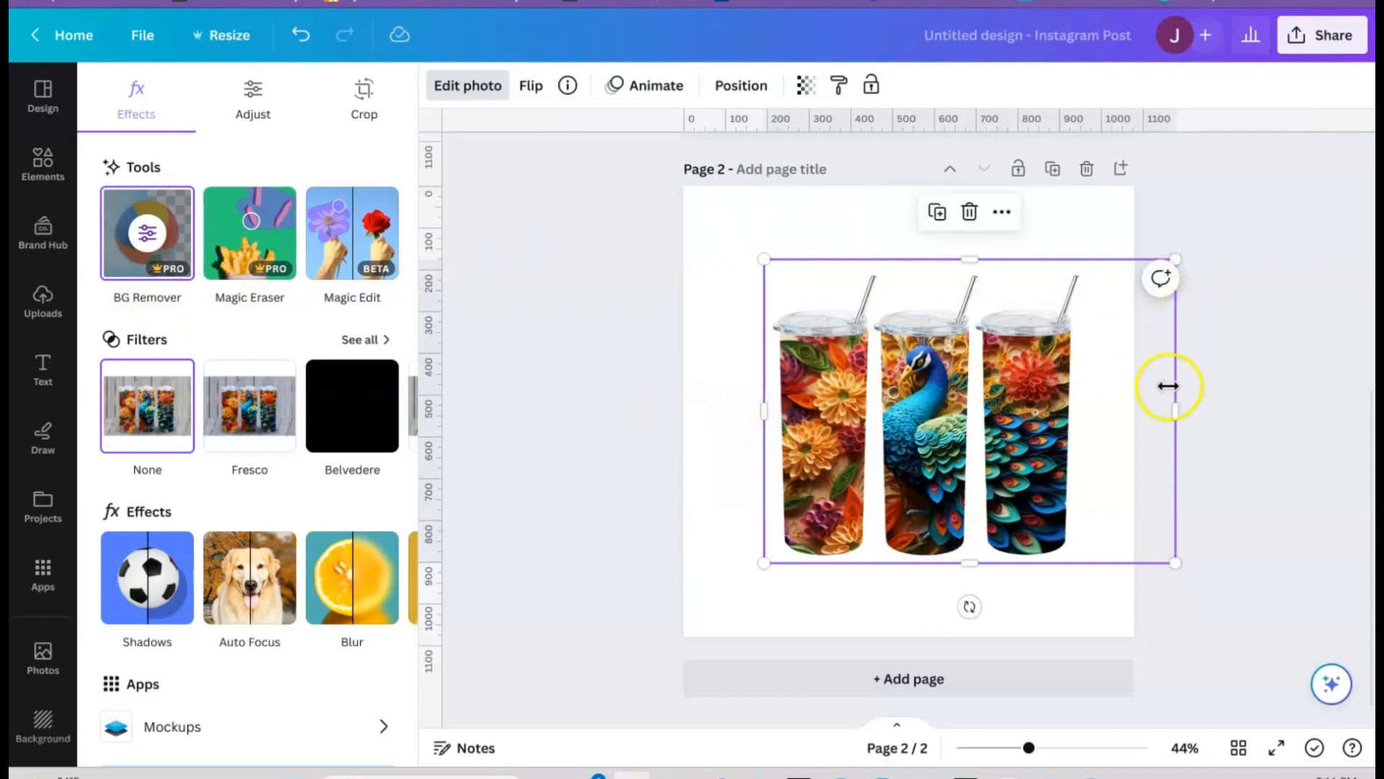
drag(1124, 430, 1099, 447)
click(781, 212)
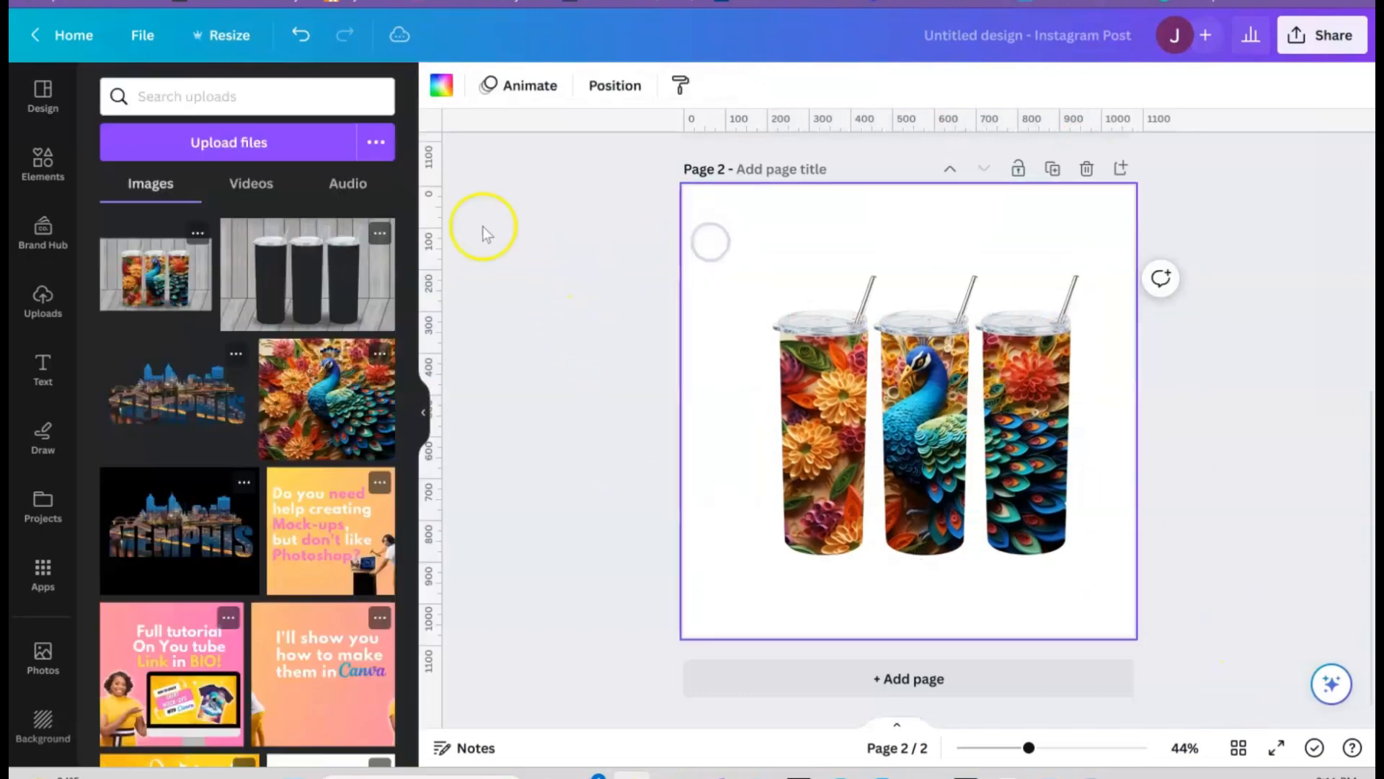
Open the elements library's search for a new query.
click(43, 167)
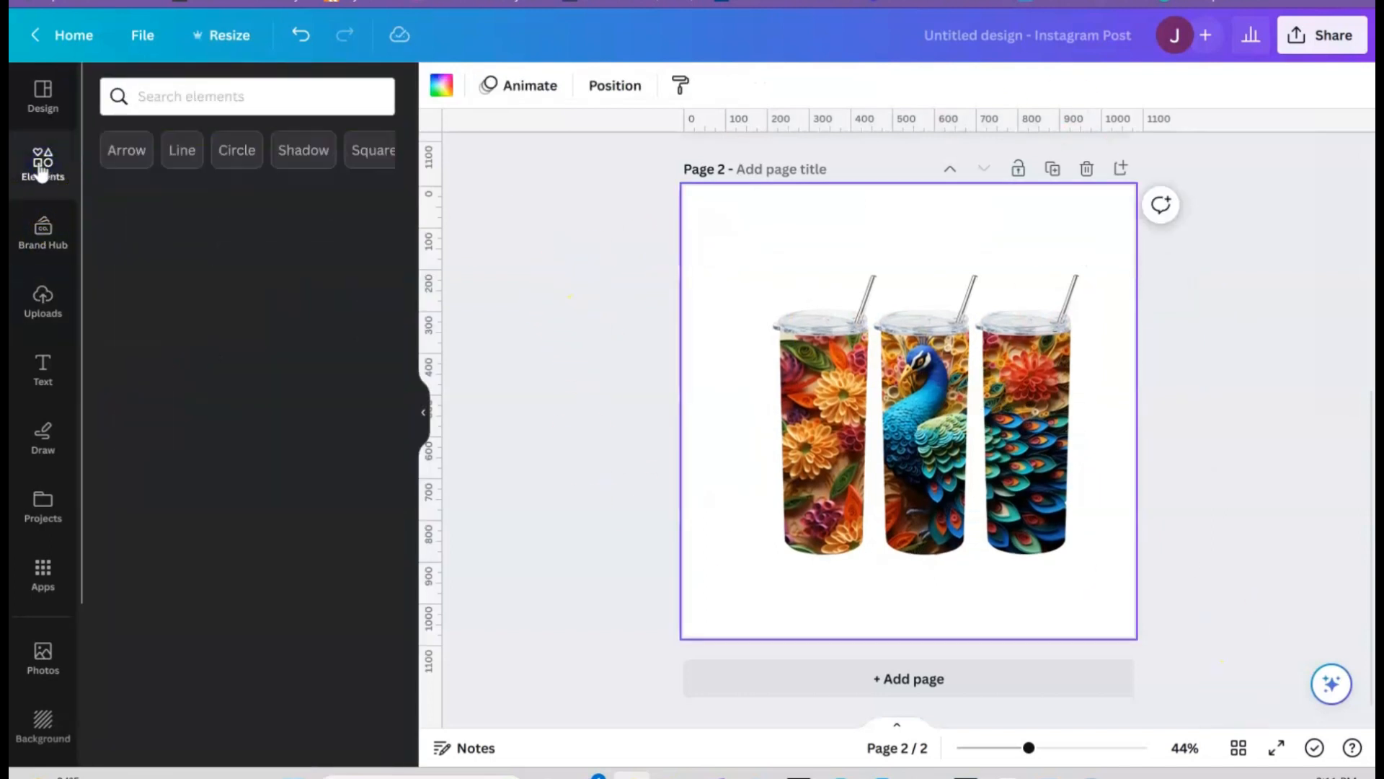
click(261, 94)
text(bac)
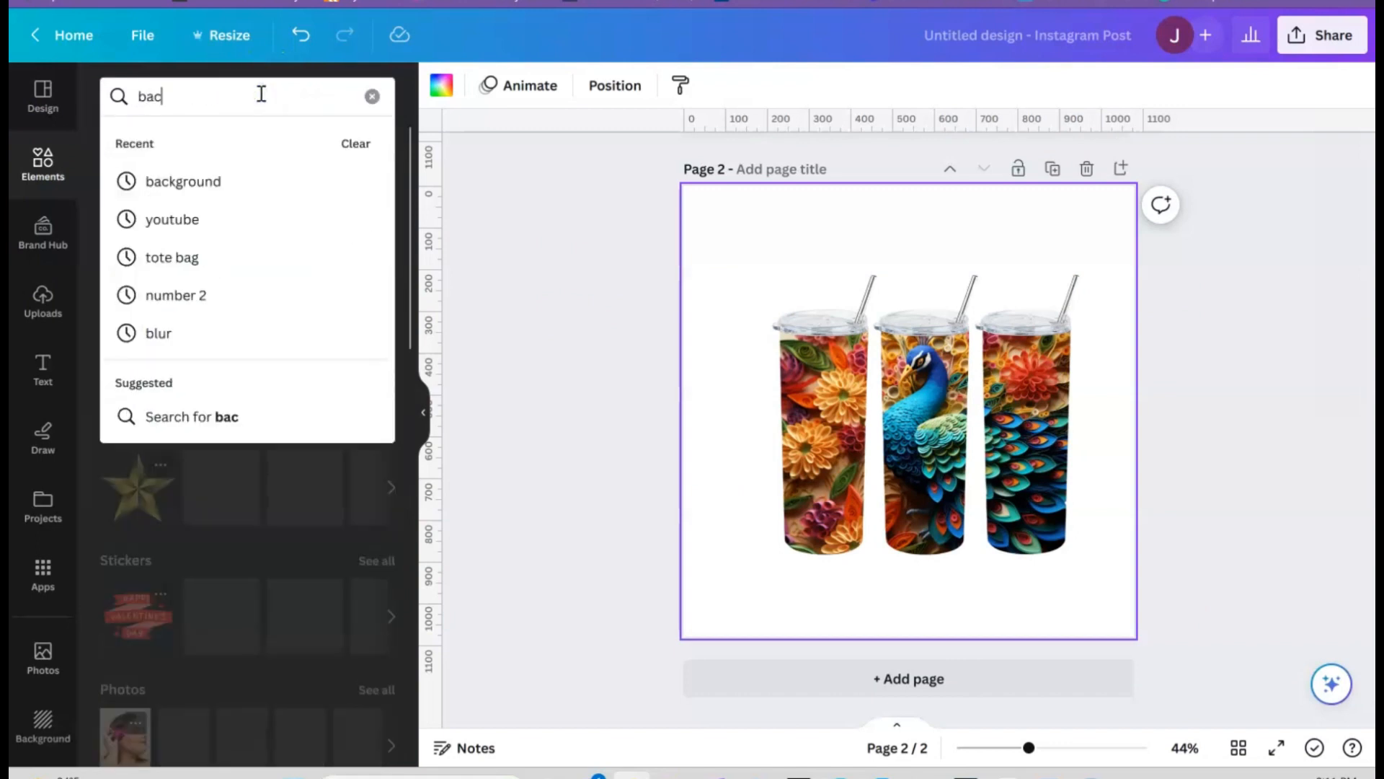
text(kground)
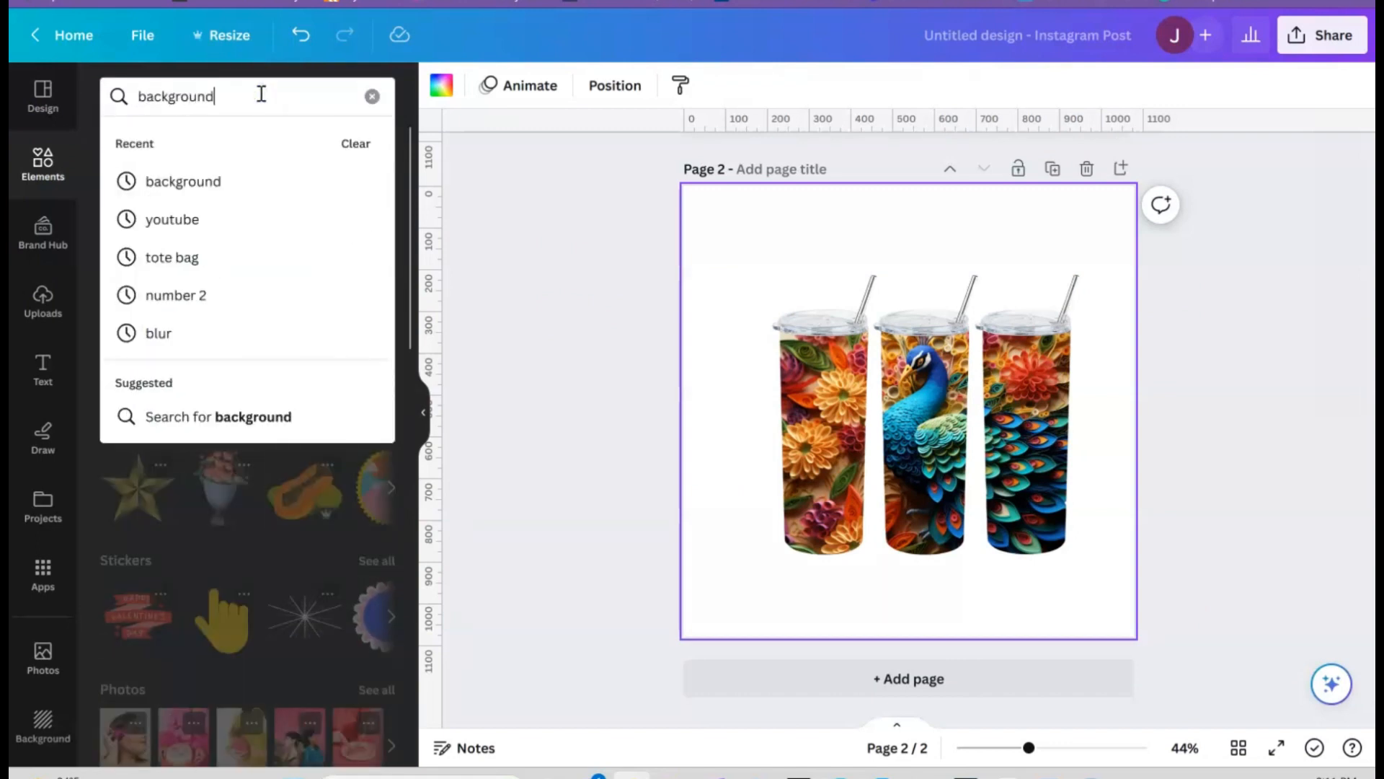
key(BackSpace)
key(BackSpace)
key(BackSpace)
key(BackSpace)
key(BackSpace)
key(BackSpace)
key(BackSpace)
key(BackSpace)
key(BackSpace)
key(BackSpace)
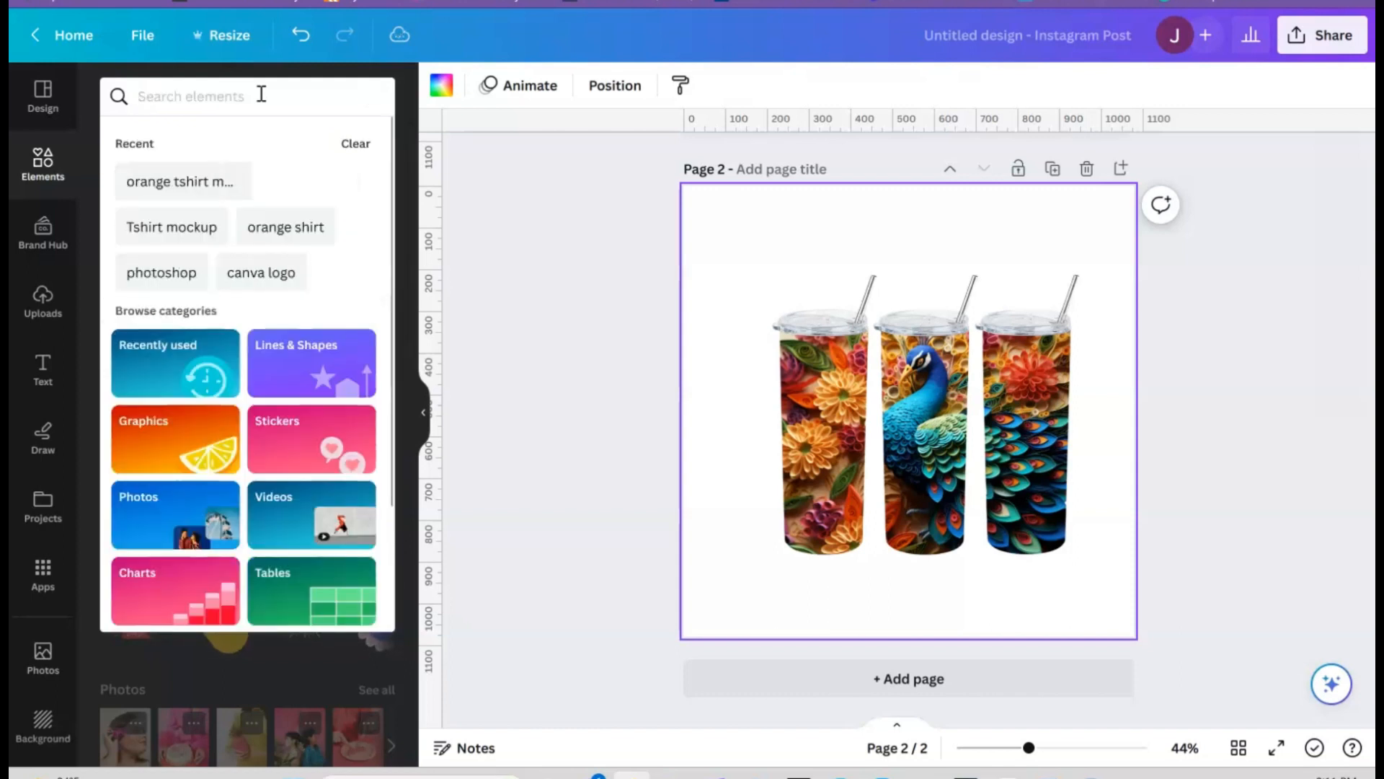
Search the elements for "product background" and show only the graphics.
text(photo)
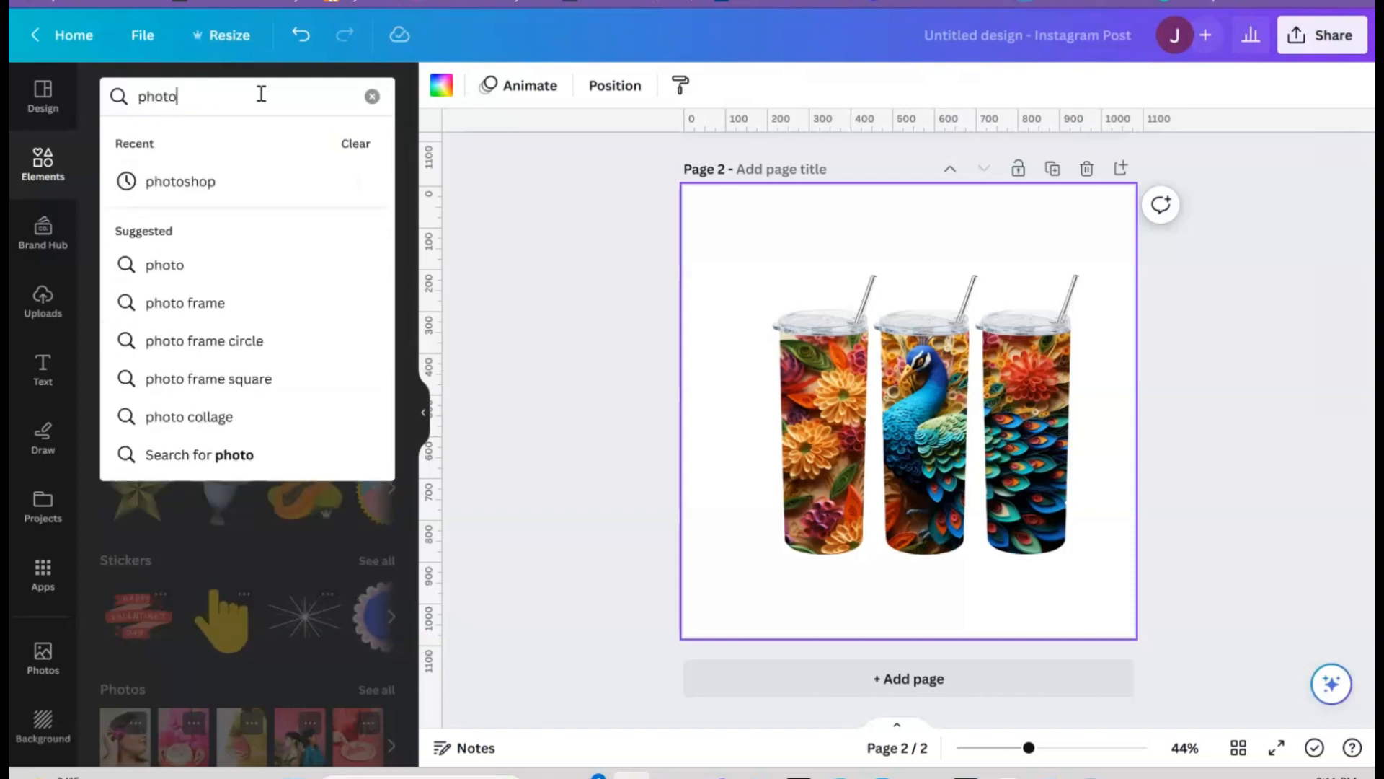
key(BackSpace)
key(BackSpace)
key(BackSpace)
key(BackSpace)
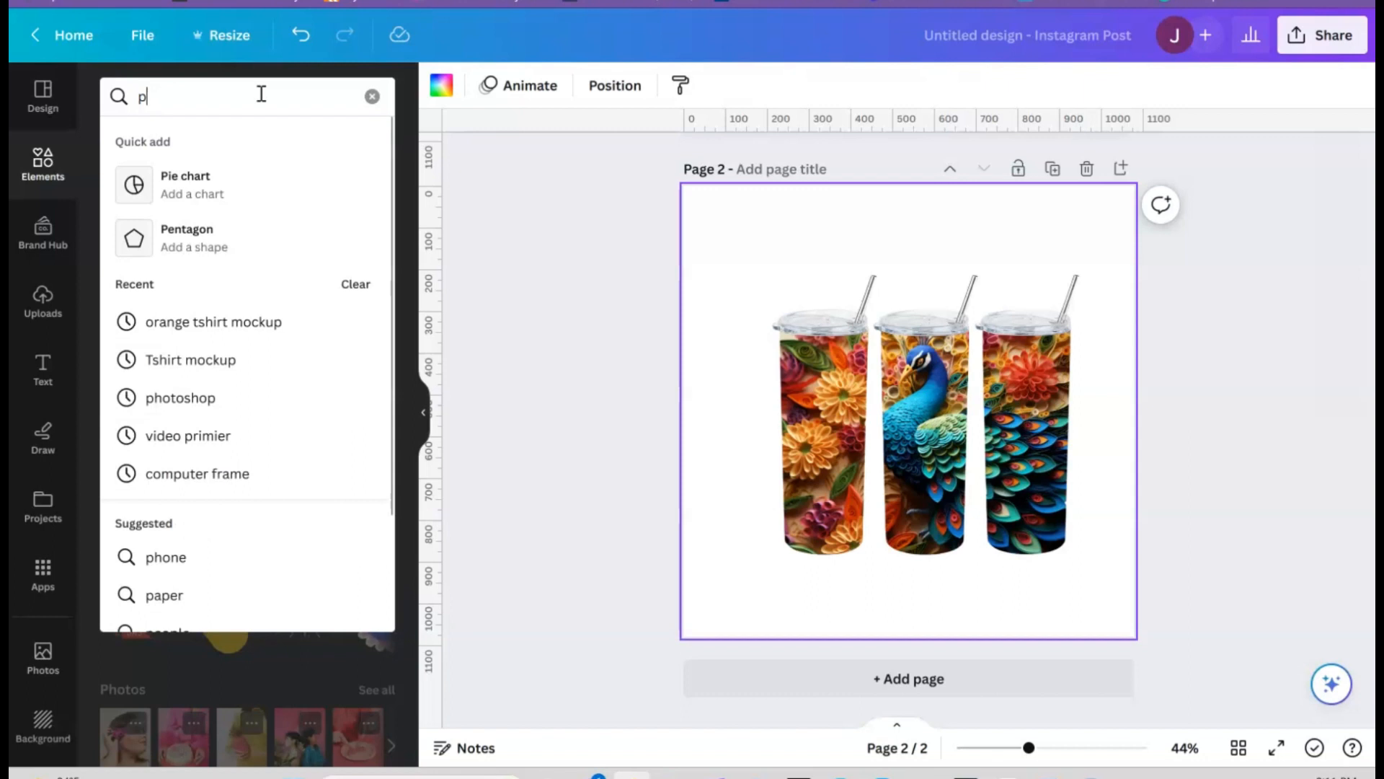
text(roduct ba)
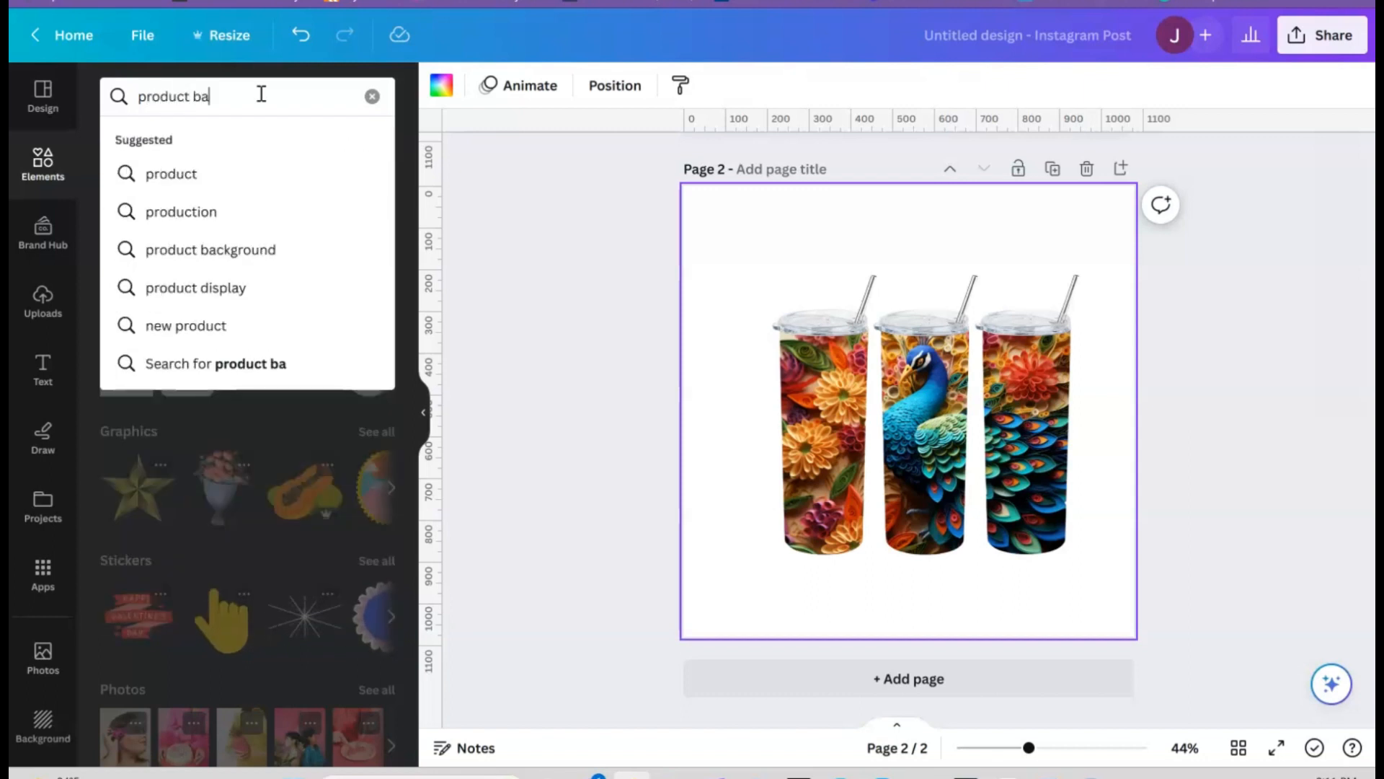
text(ckgrouns)
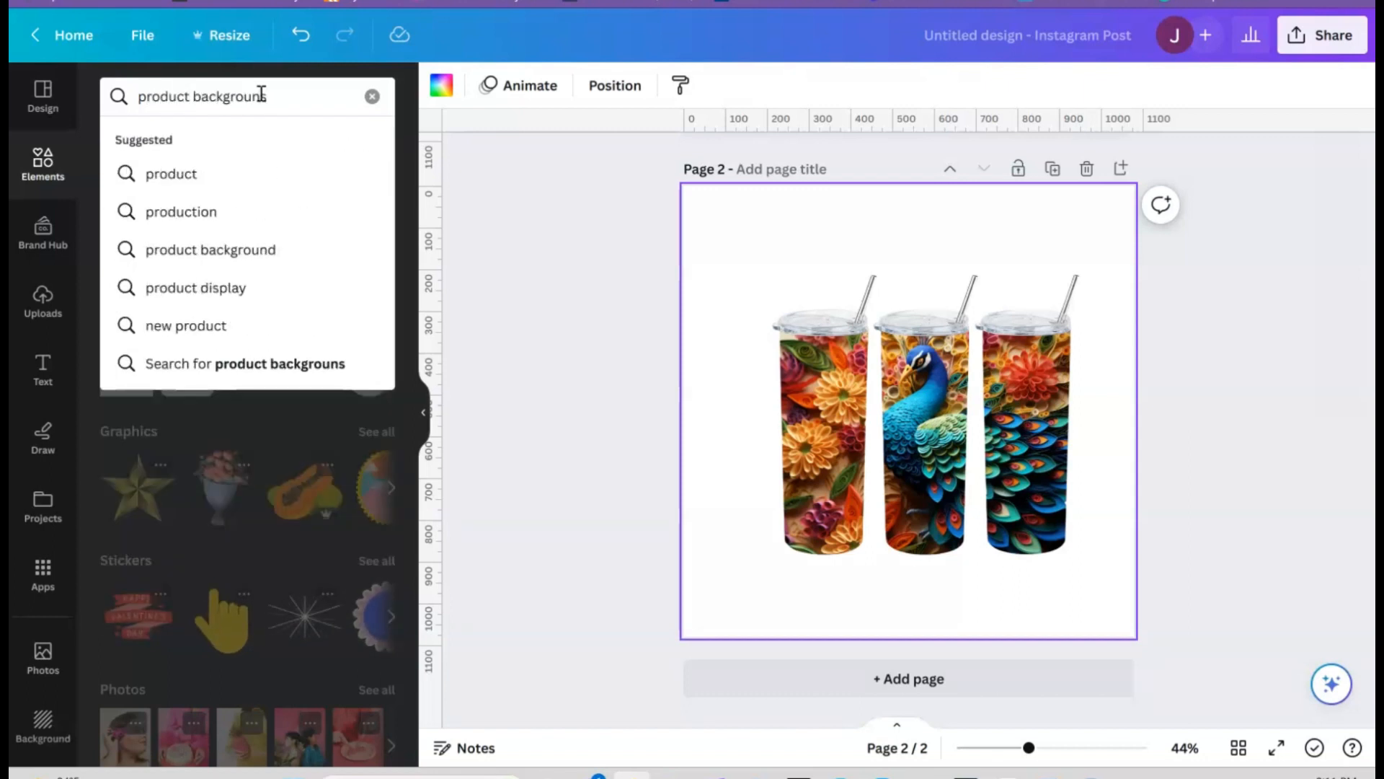
key(BackSpace)
text(d)
key(Return)
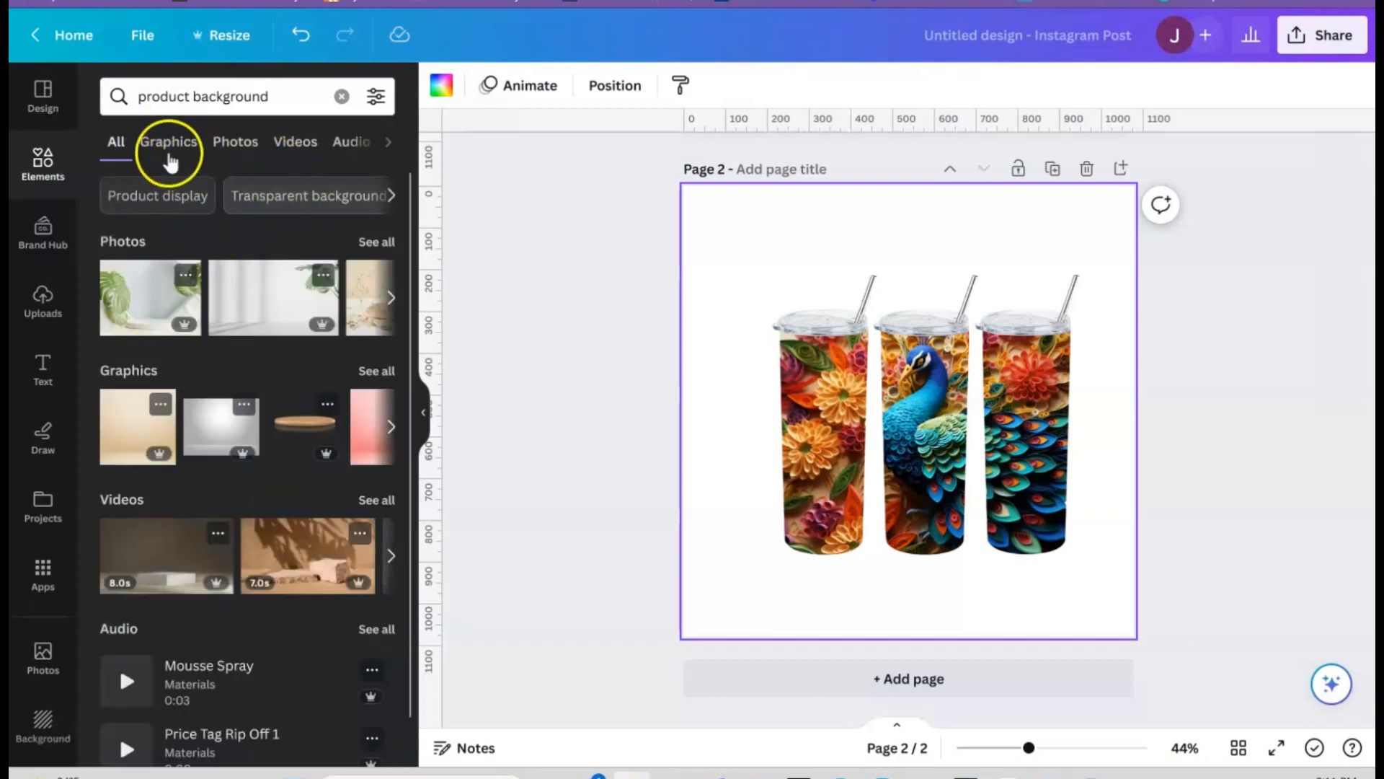
click(172, 142)
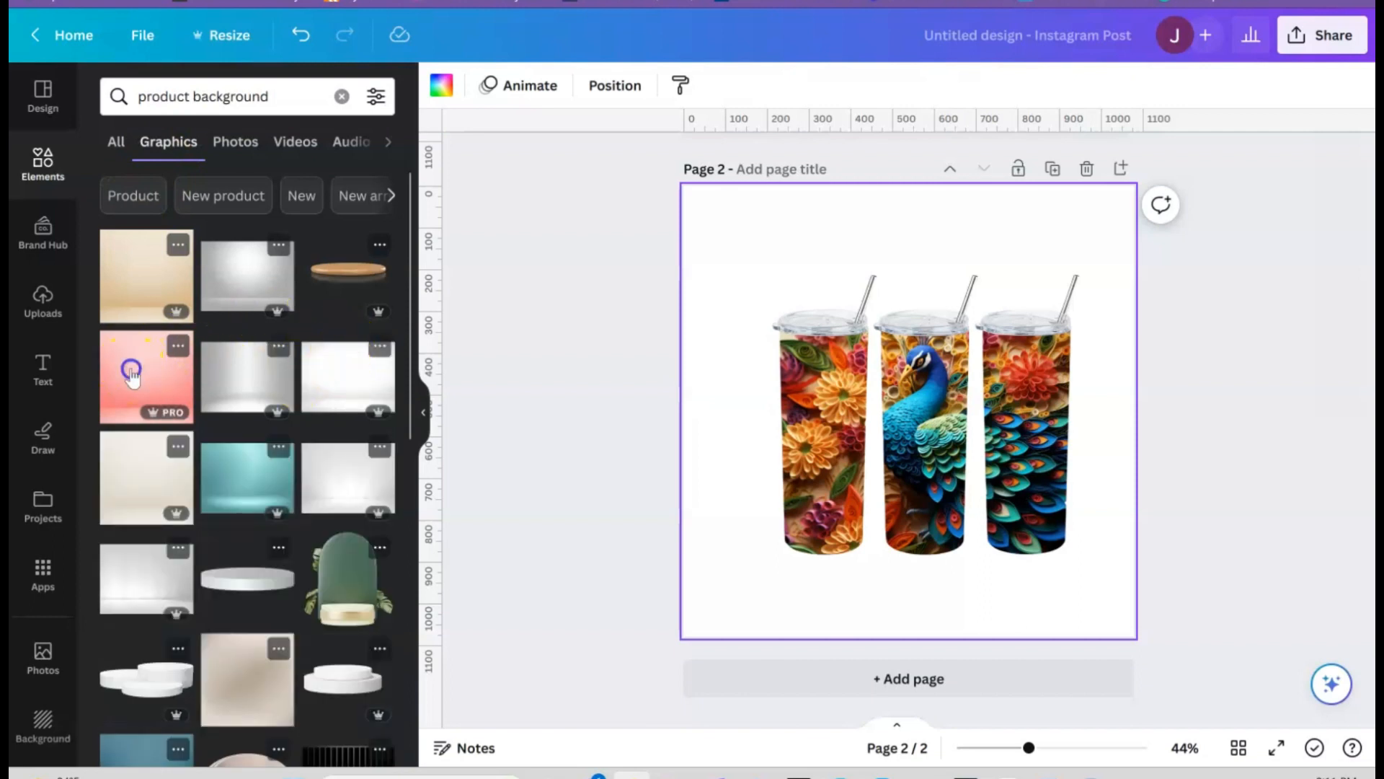
Set the pink studio backdrop graphic as the page background and move the tumbler image to the bottom centre of the page.
right_click(816, 414)
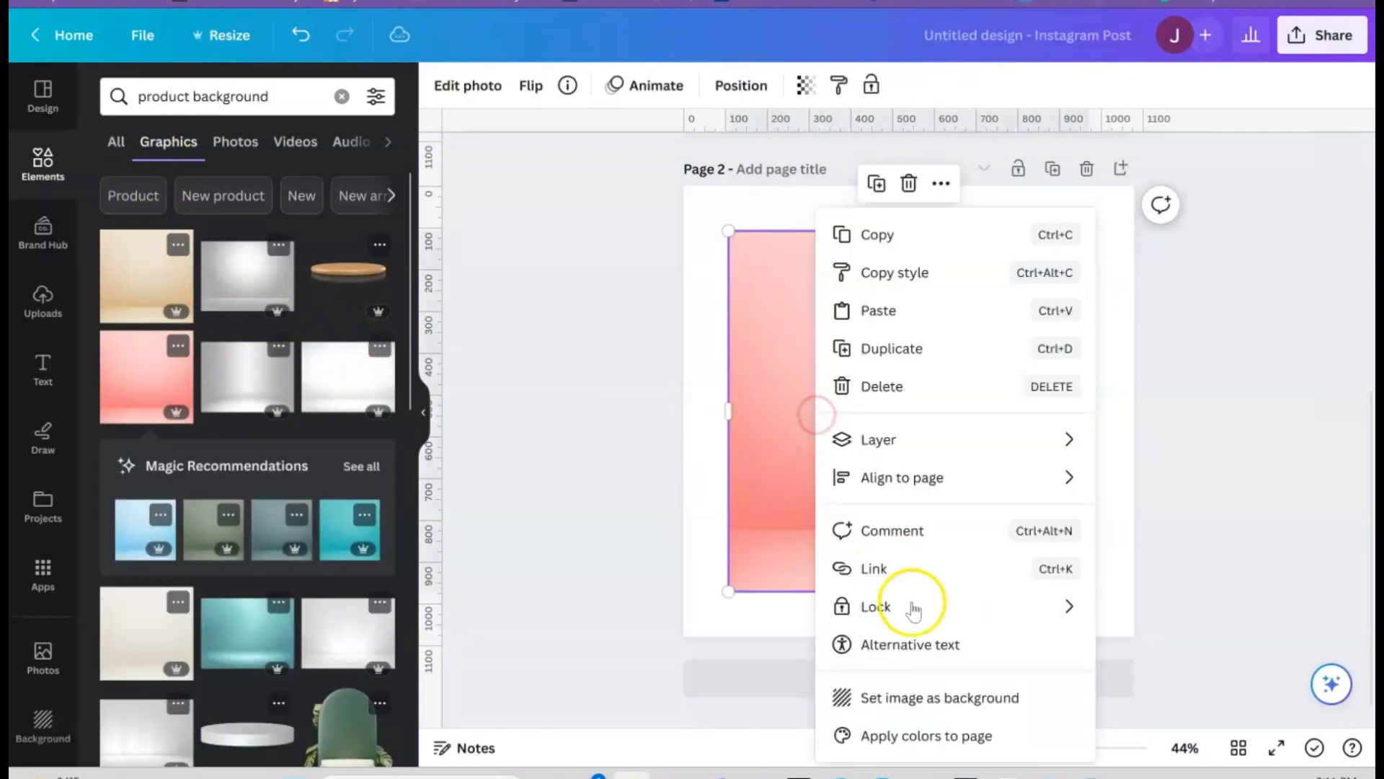
click(927, 698)
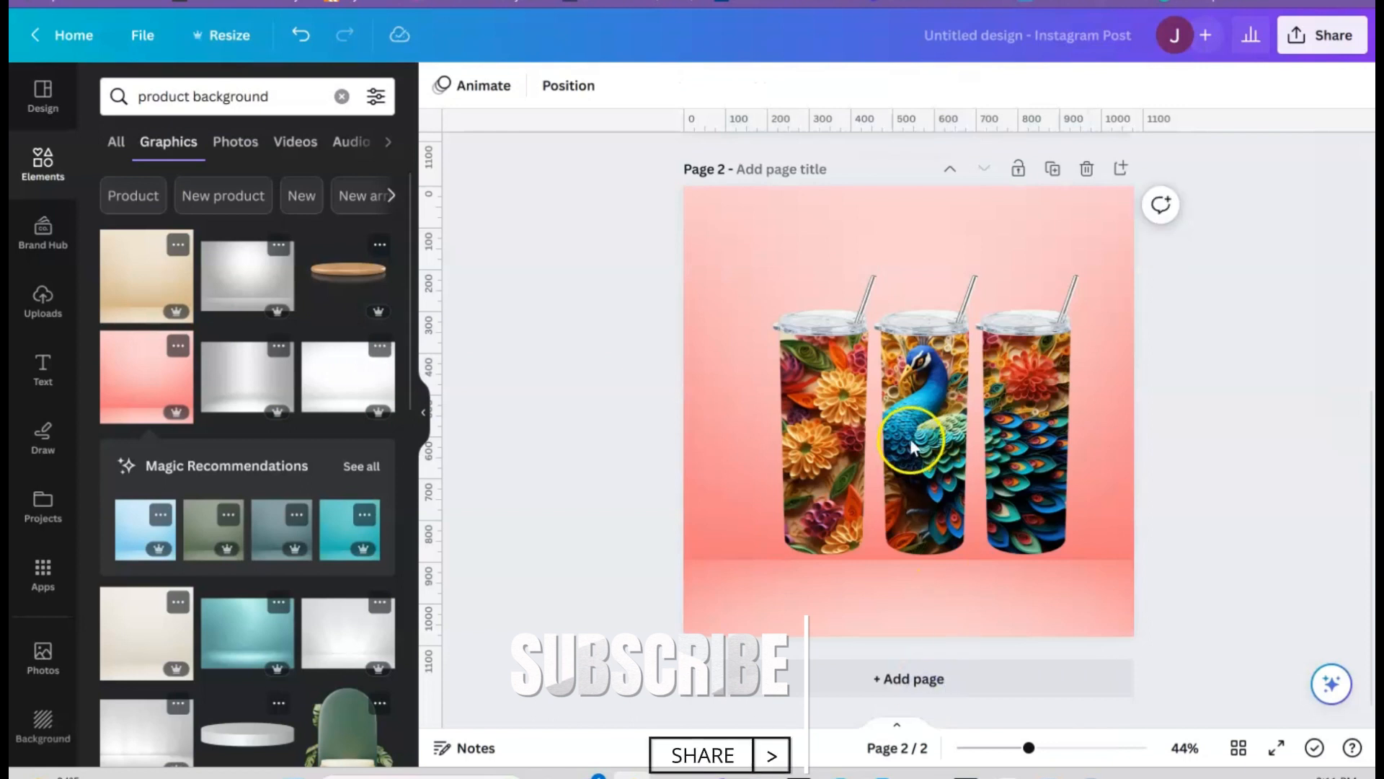
drag(896, 498, 892, 510)
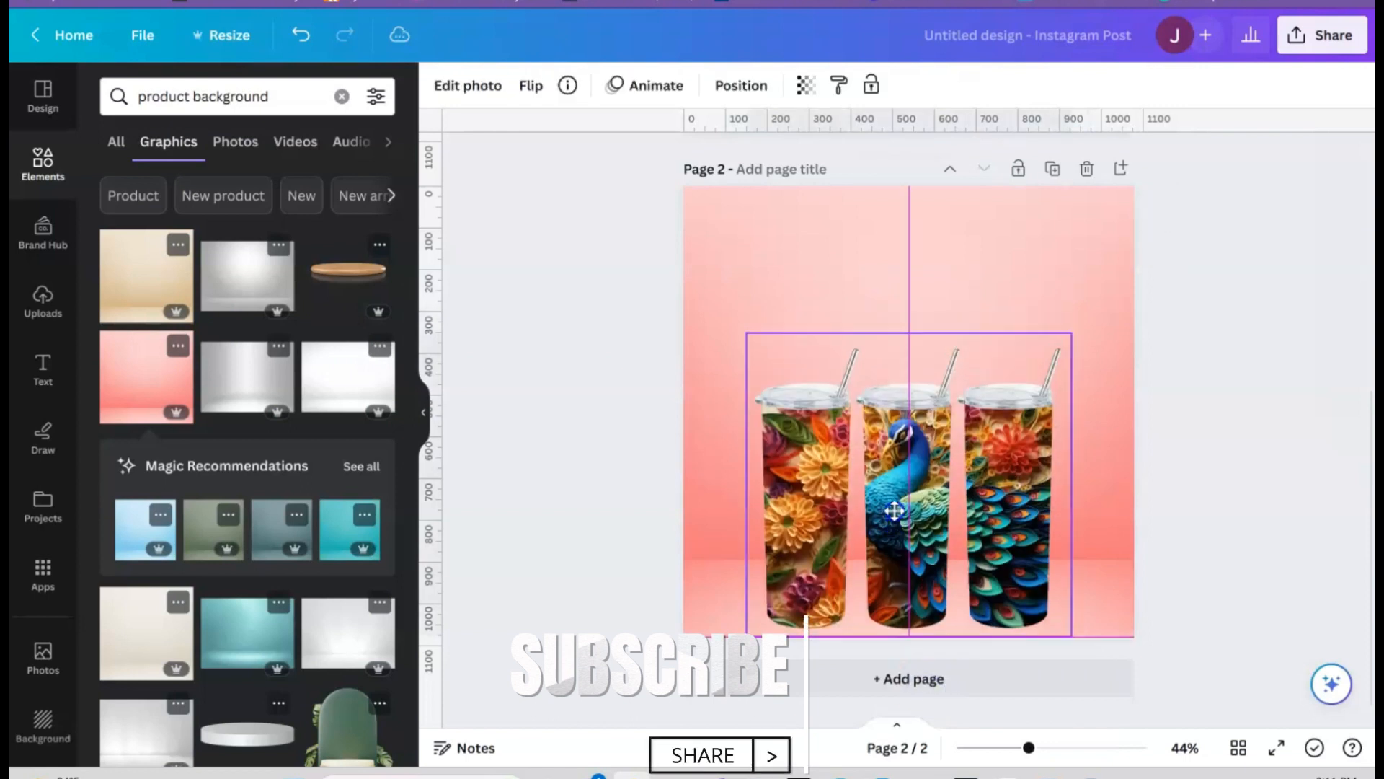
Apply a Drop shadow to the tumbler image and set the shadow's angle to 51.
click(491, 89)
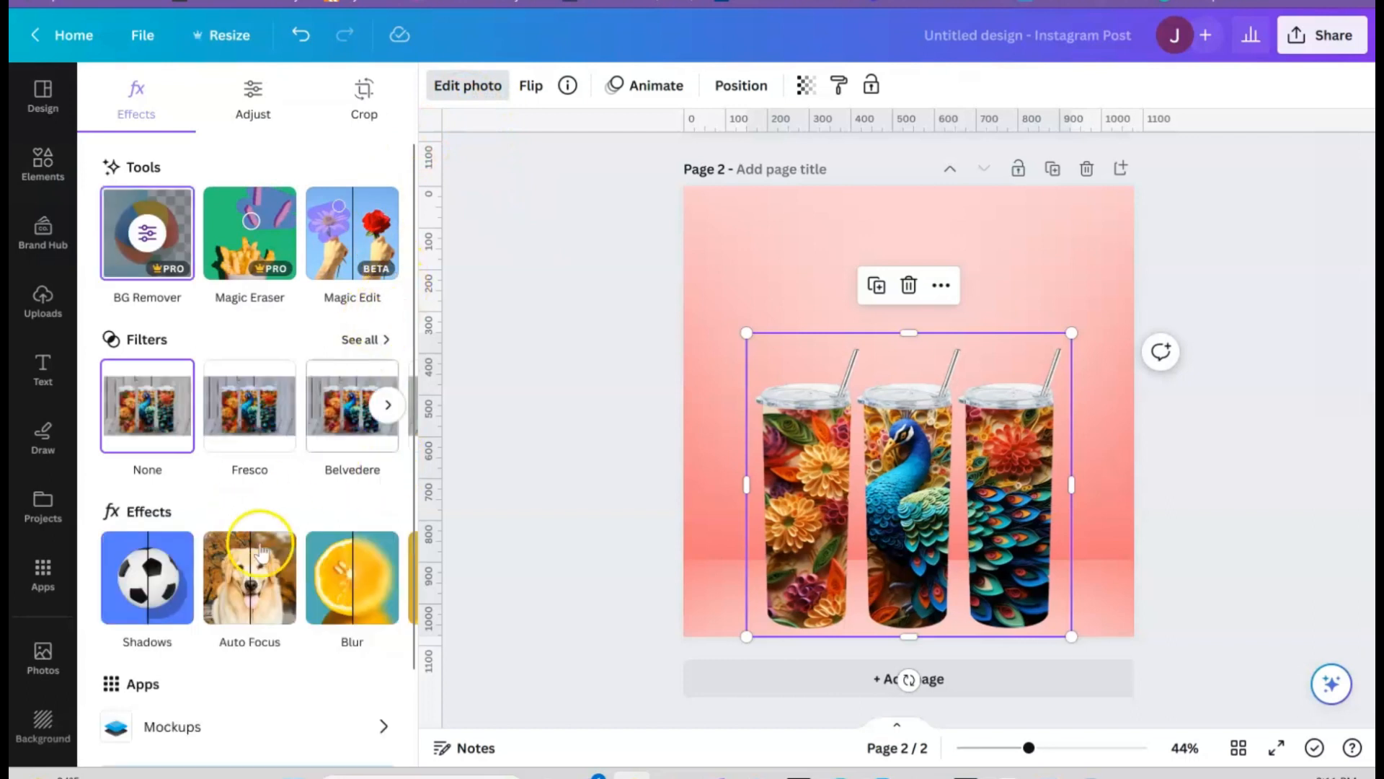
click(171, 586)
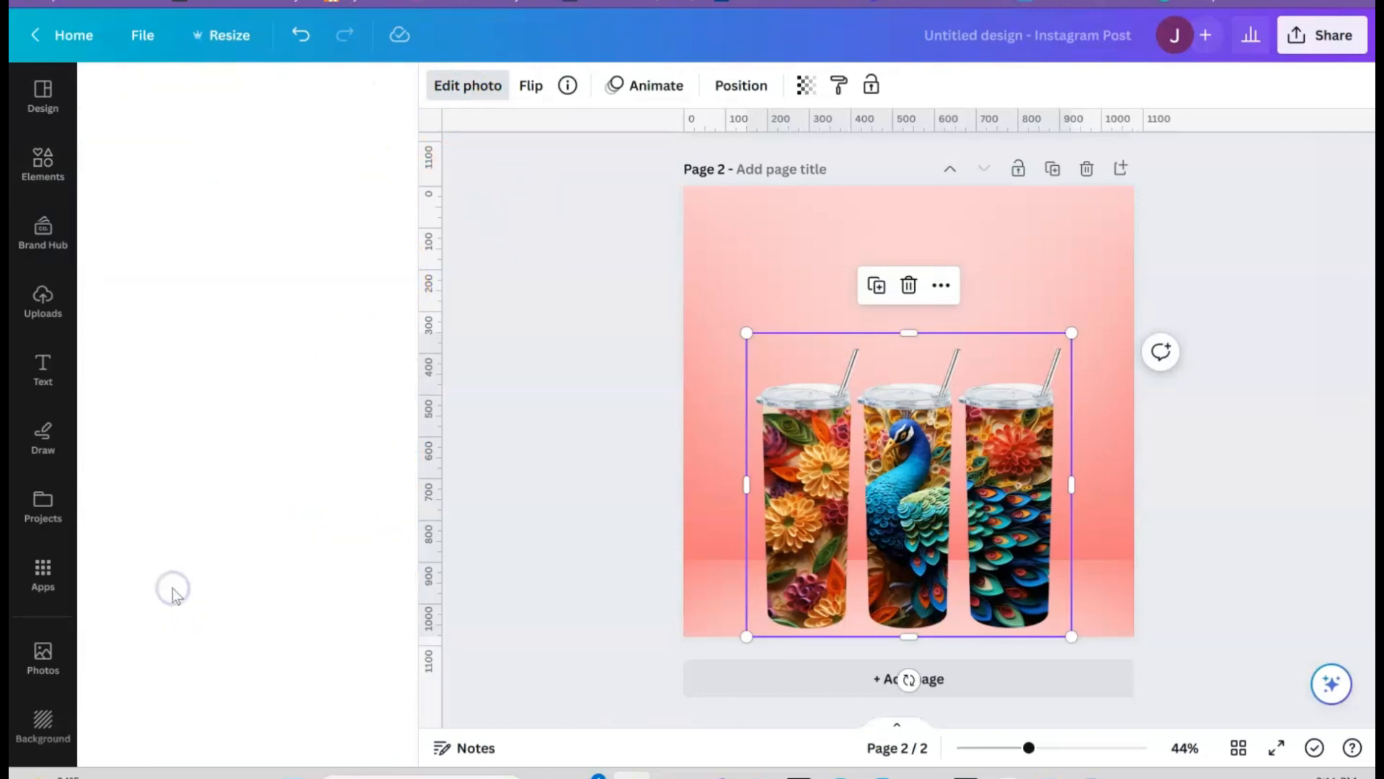
click(249, 334)
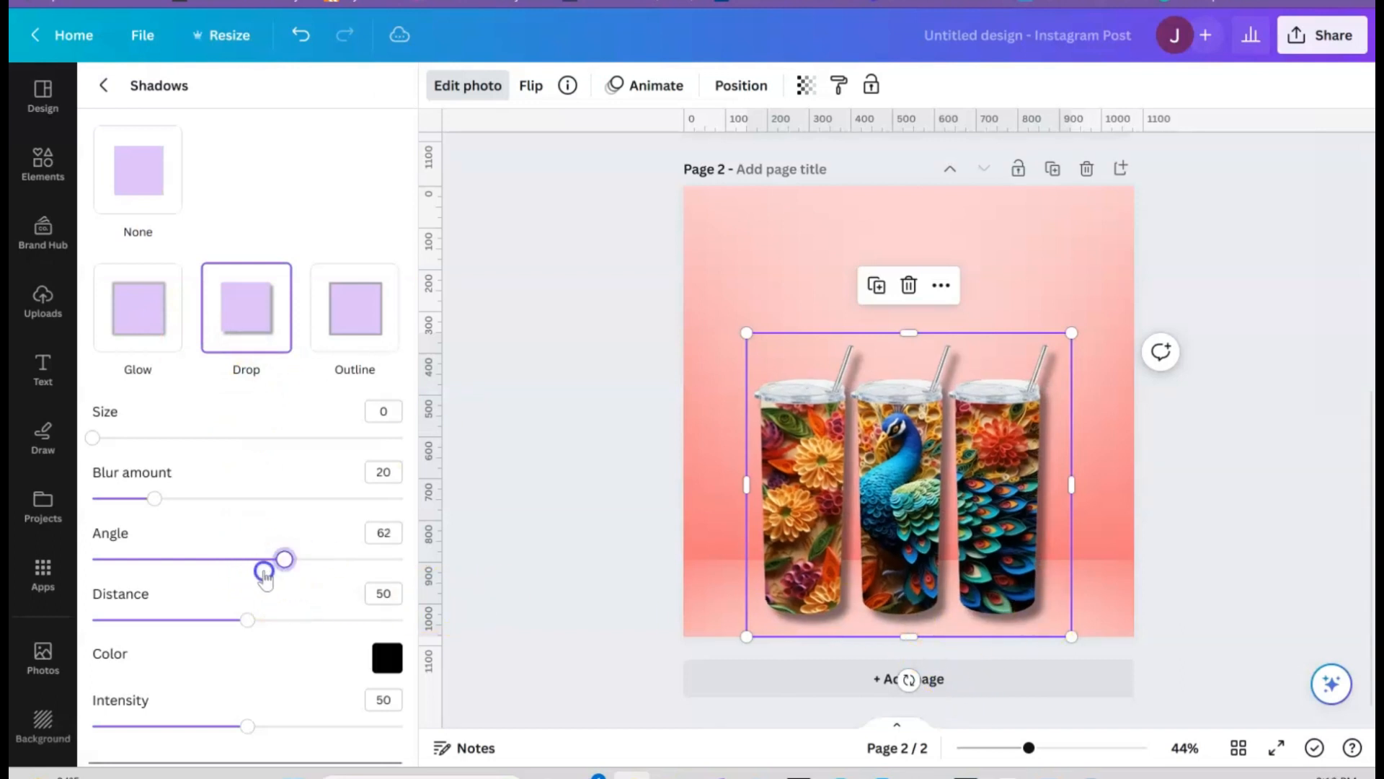
mouse_move(264, 574)
mouse_down()
mouse_move(182, 566)
mouse_move(148, 582)
mouse_move(142, 564)
mouse_move(264, 581)
mouse_move(284, 569)
mouse_move(254, 565)
mouse_up()
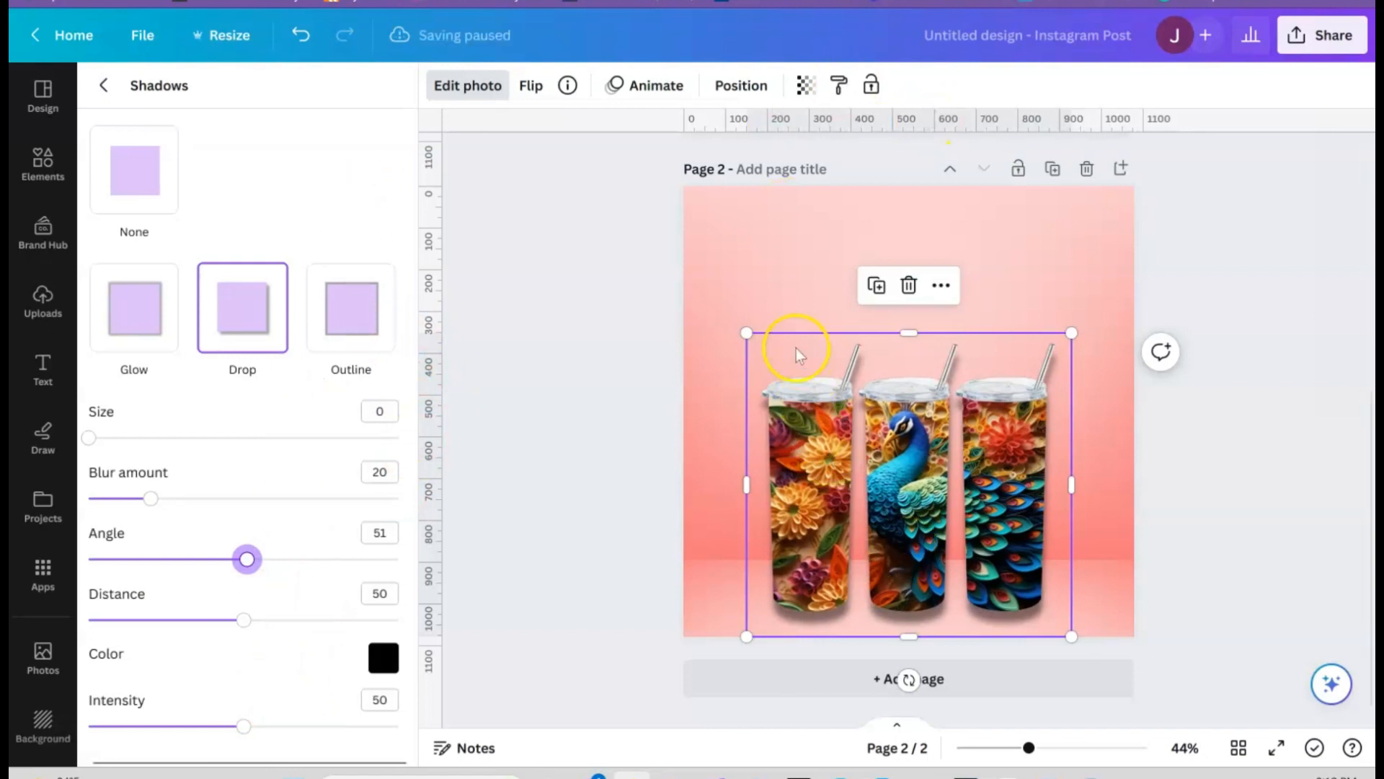
Try deleting the tumbler image, restore it and shift it slightly down and to the right on the backdrop.
key(Delete)
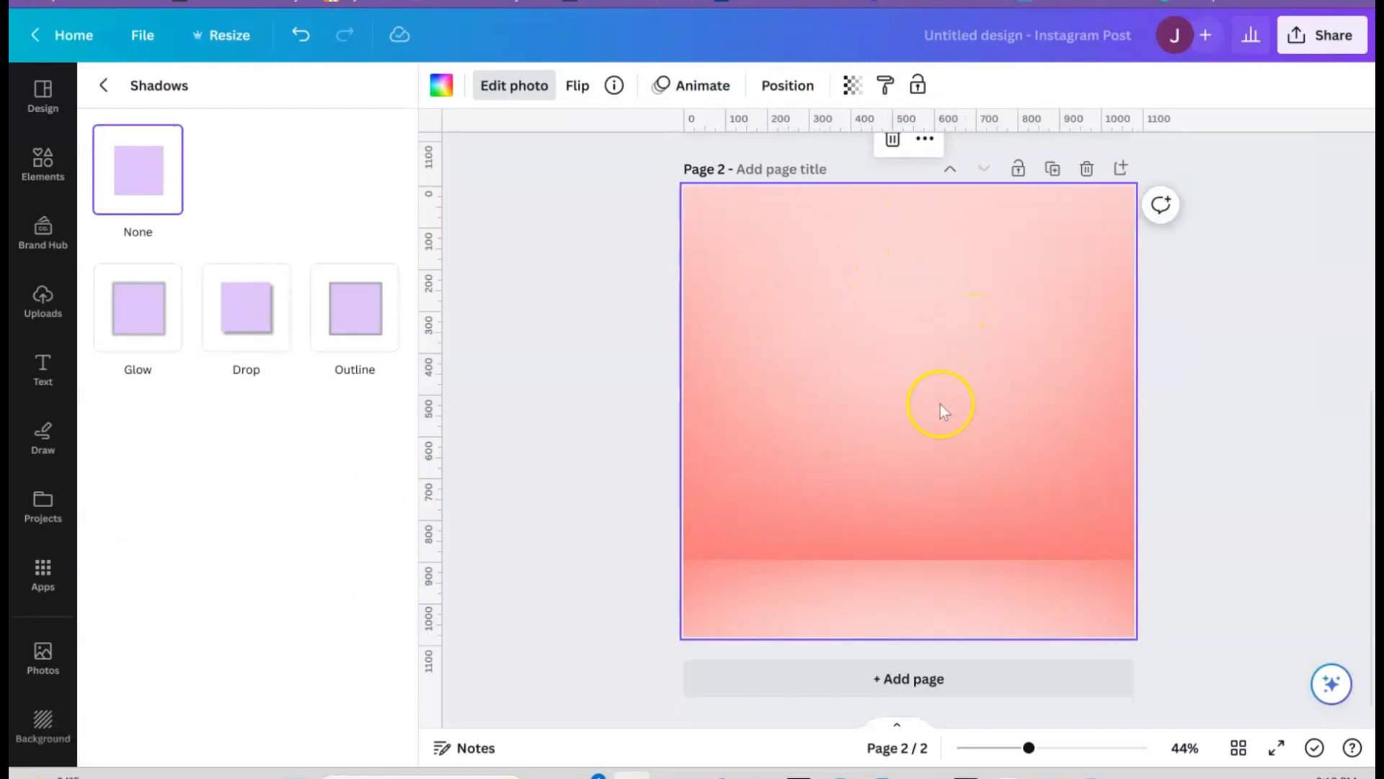
click(970, 507)
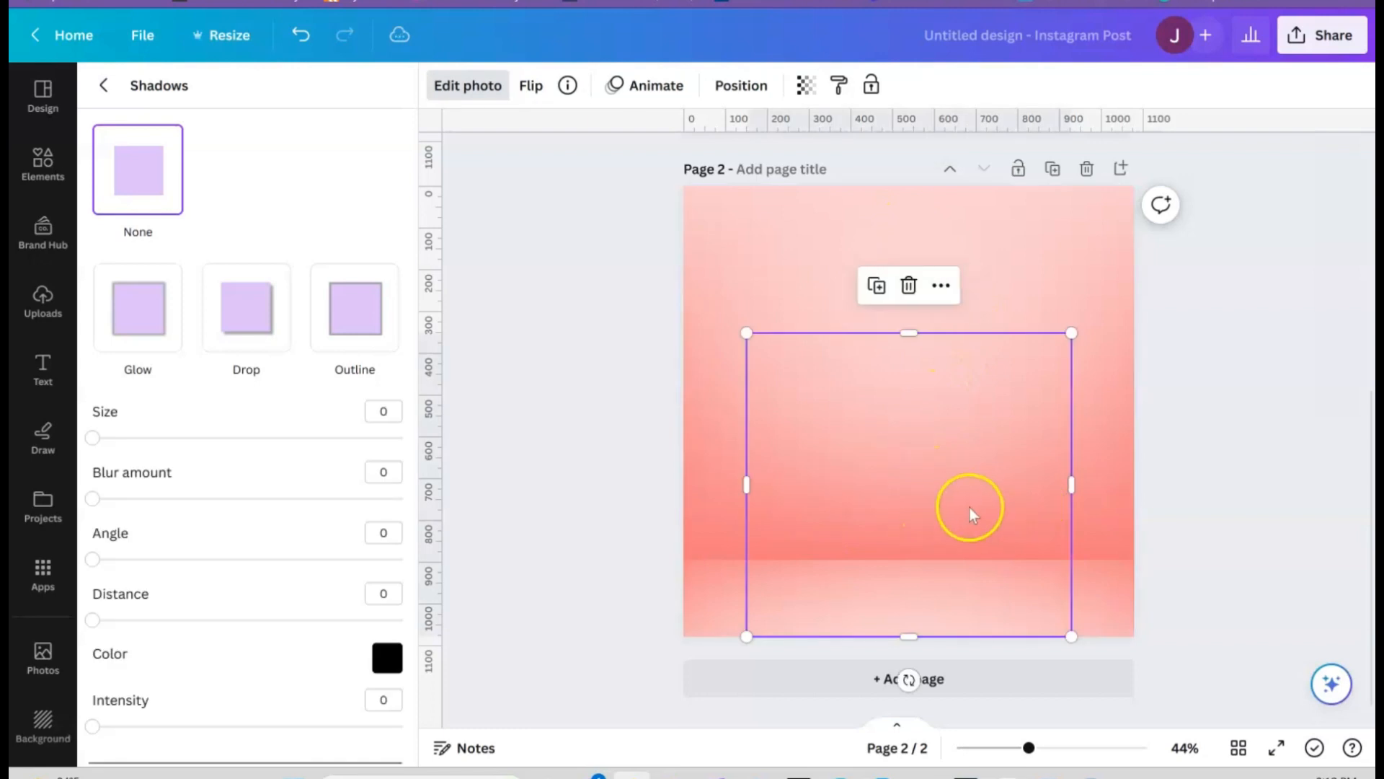
mouse_move(970, 508)
mouse_down()
mouse_move(1001, 453)
mouse_move(968, 516)
mouse_up()
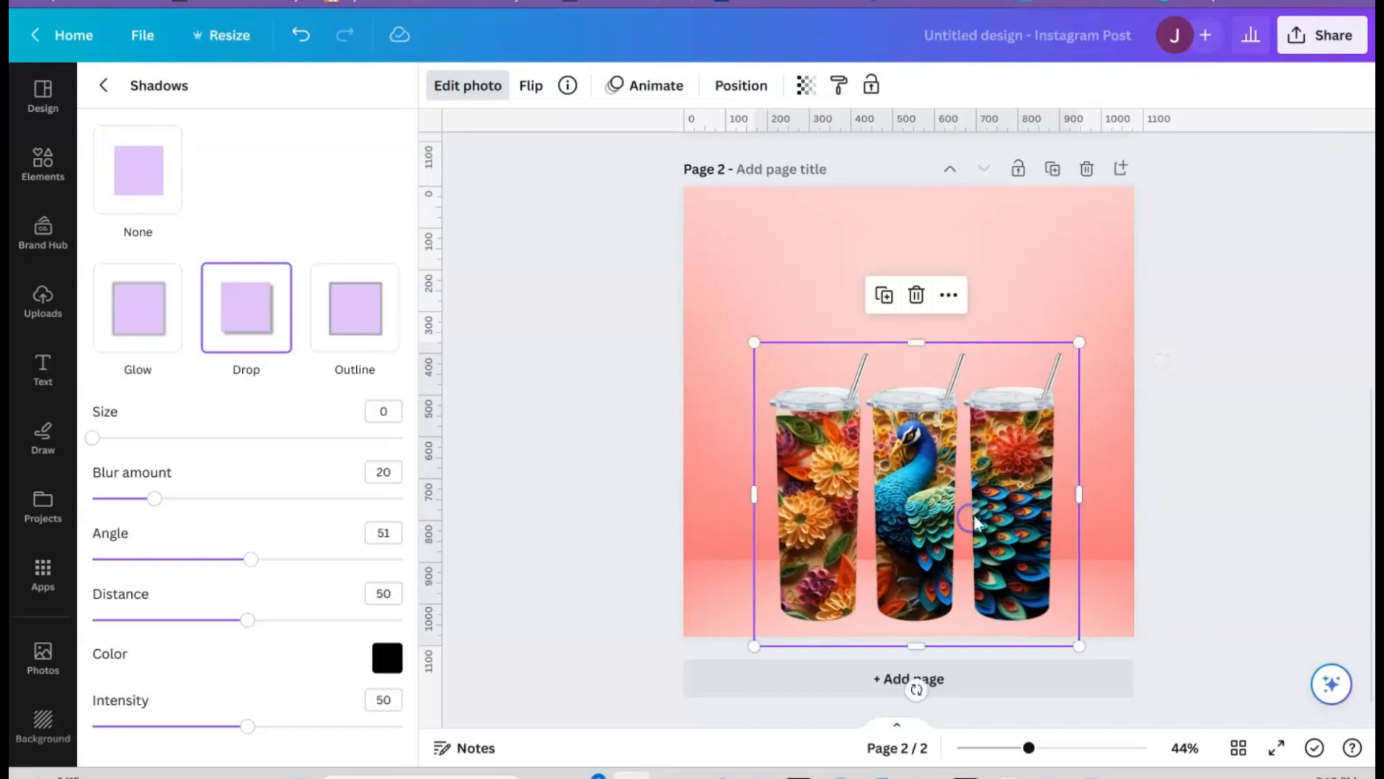